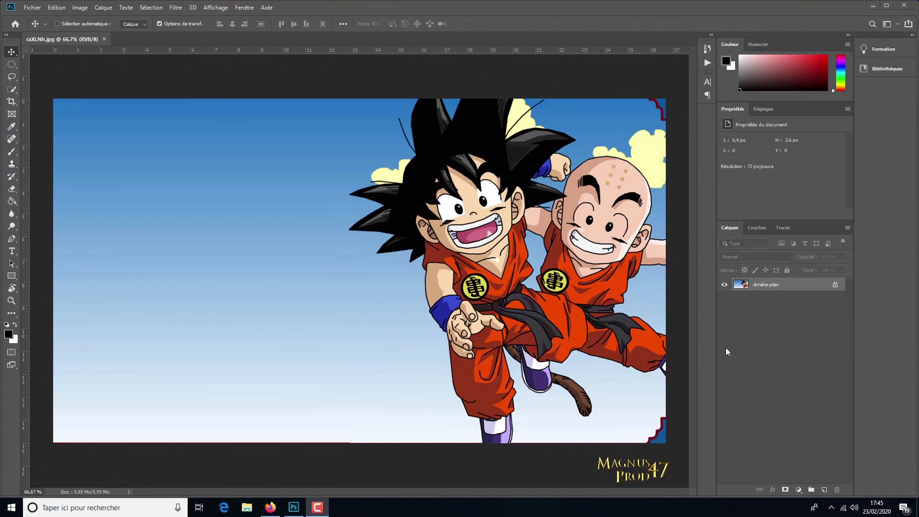
# Step: Show the Montage timeline and create a frame animation for raXLNh.jpg
pyautogui.click(243, 8)
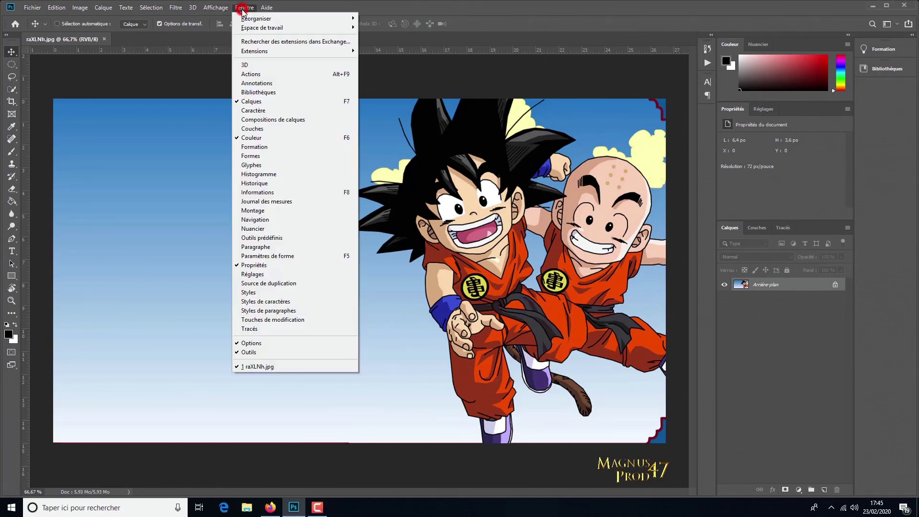
pyautogui.click(237, 209)
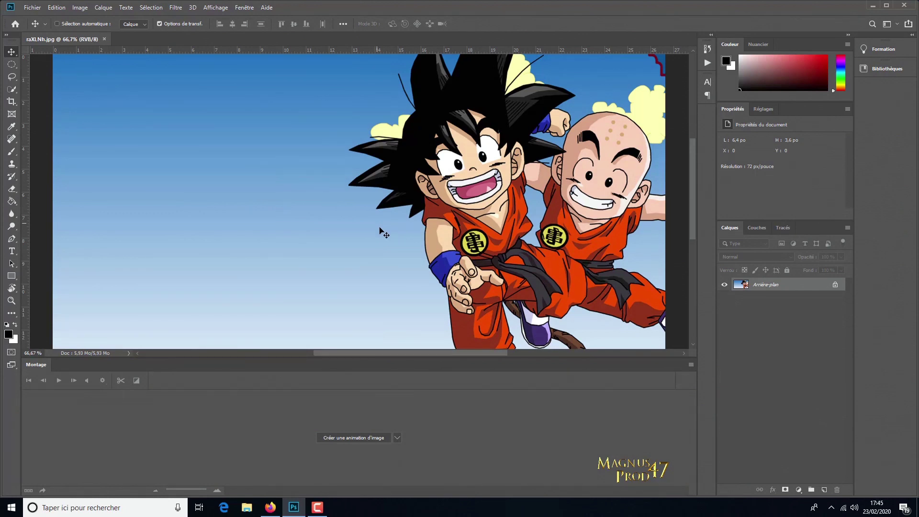
pyautogui.click(397, 437)
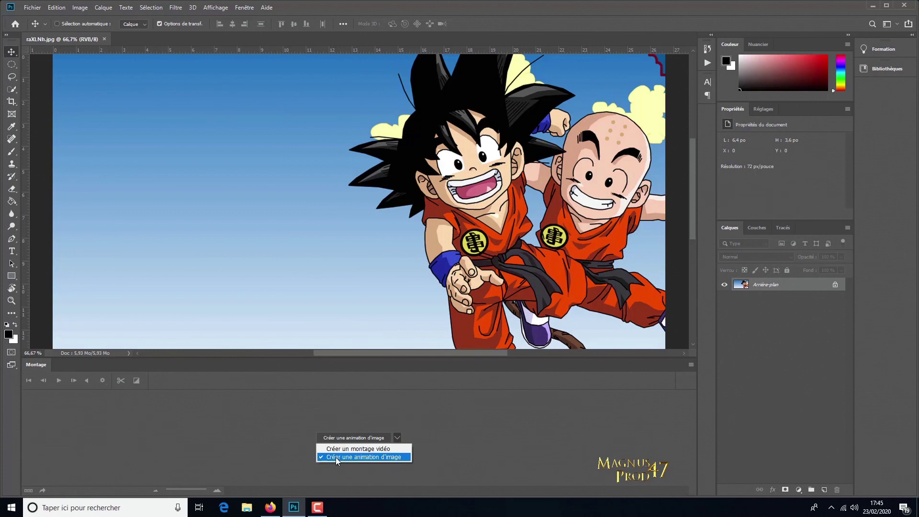
pyautogui.click(378, 439)
pyautogui.click(368, 438)
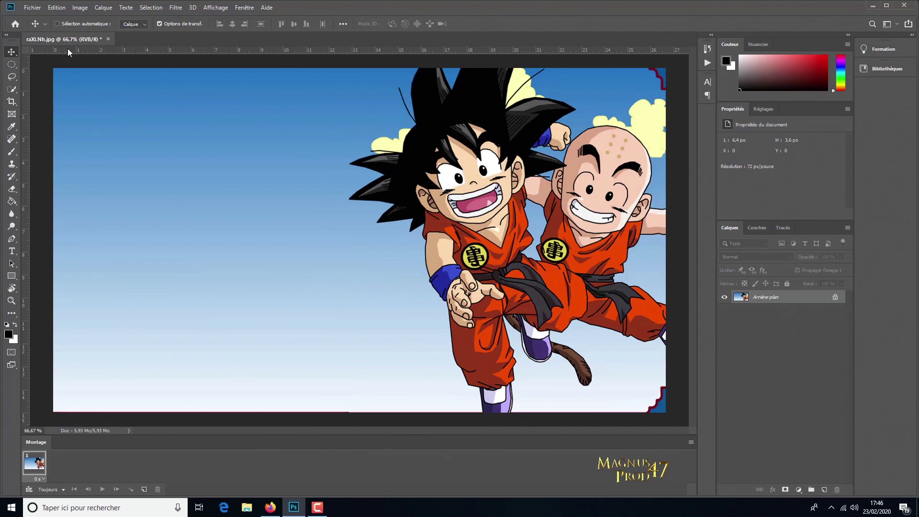
# Step: Open the Goku and Krillin fist-bump GIF and original.gif as separate documents, and look through the fist-bump GIF's layers
pyautogui.click(34, 8)
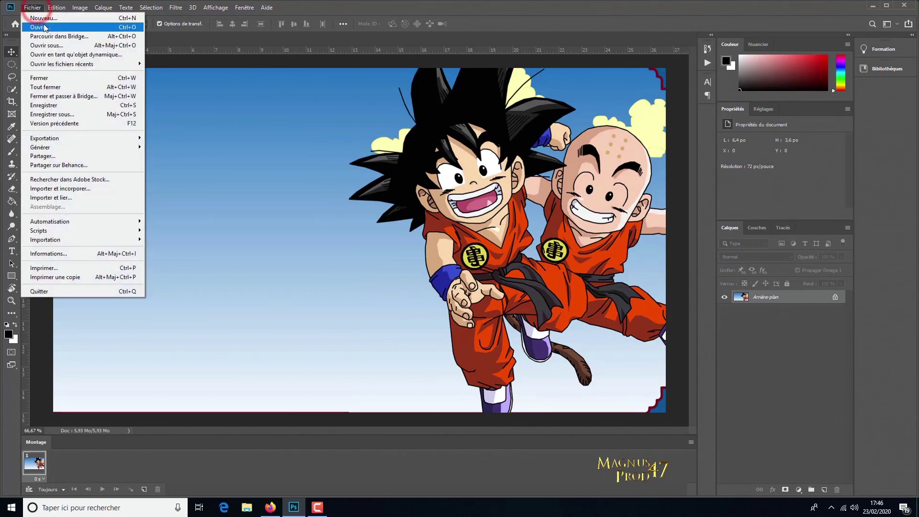
pyautogui.click(43, 24)
pyautogui.click(116, 58)
pyautogui.click(376, 243)
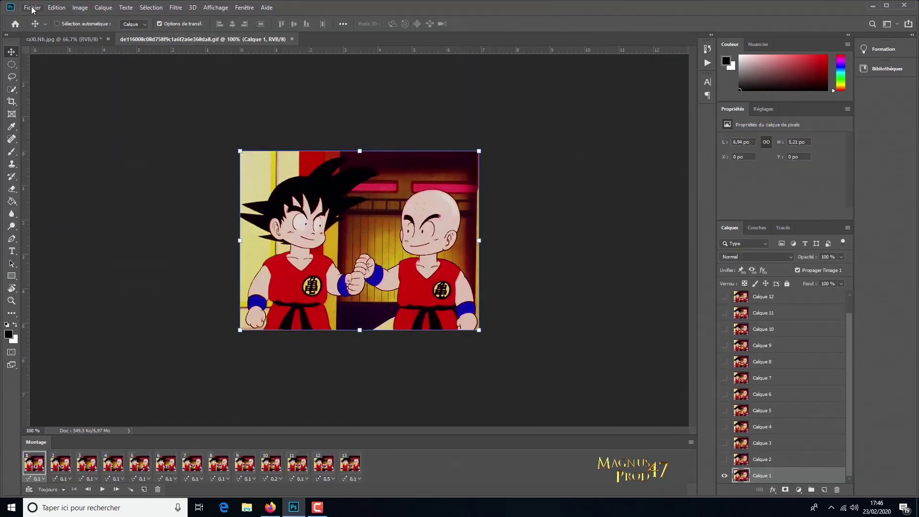
pyautogui.click(33, 8)
pyautogui.click(40, 27)
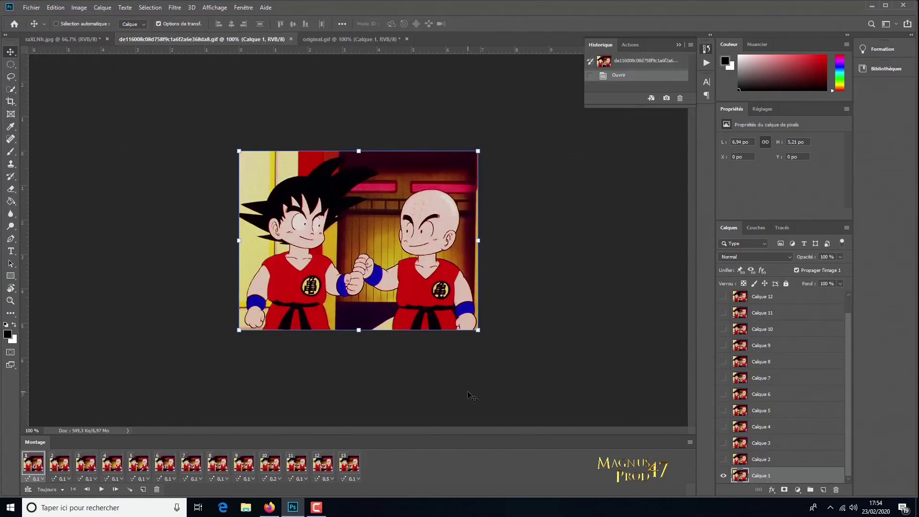
pyautogui.moveTo(851, 406); pyautogui.dragTo(850, 358)
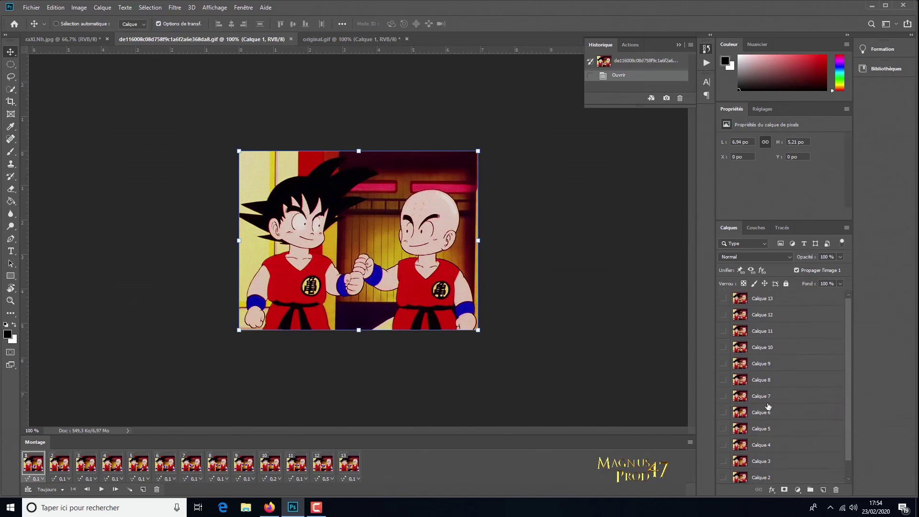
# Step: Extend original.gif's animation to 13 frames by duplicating all six frames and adding one extra copy of frame 1
pyautogui.click(340, 39)
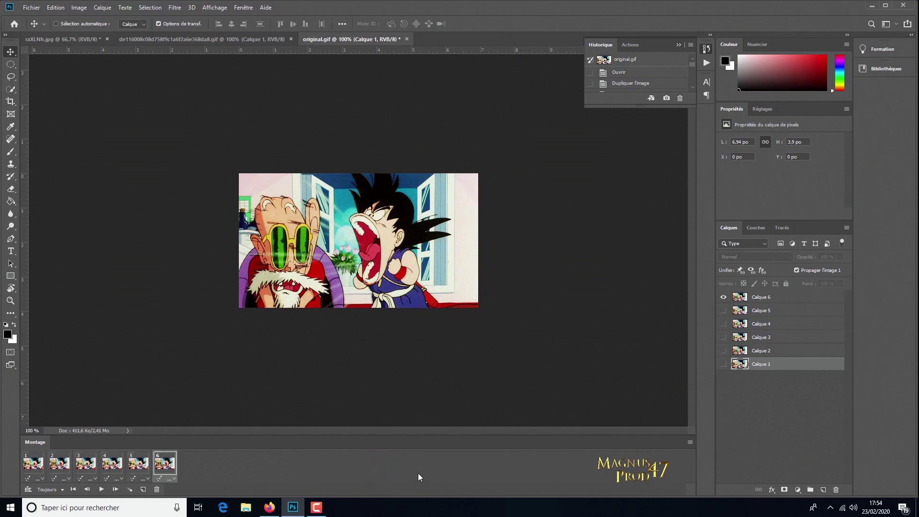
pyautogui.click(689, 442)
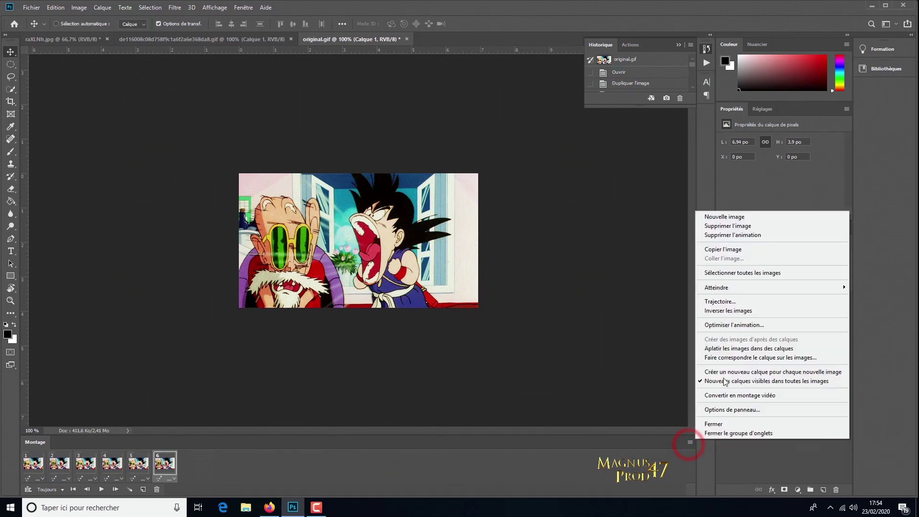
pyautogui.click(741, 272)
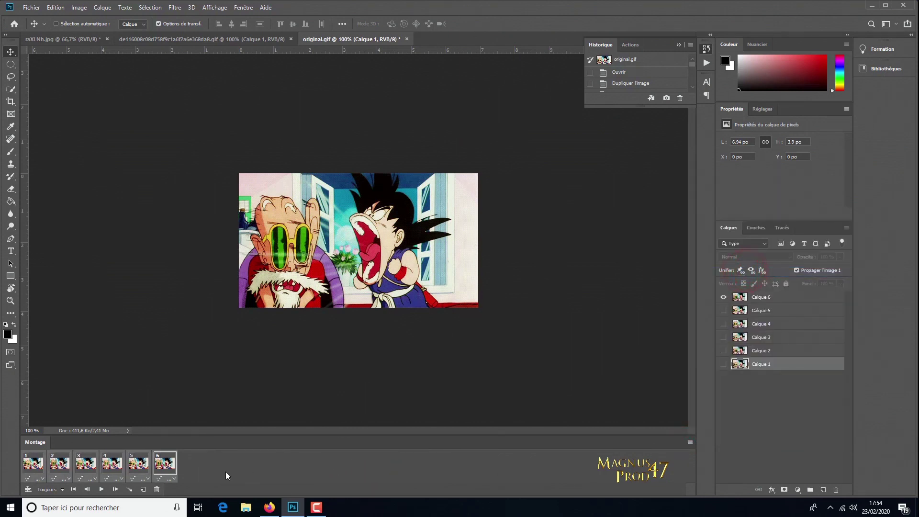
pyautogui.click(143, 490)
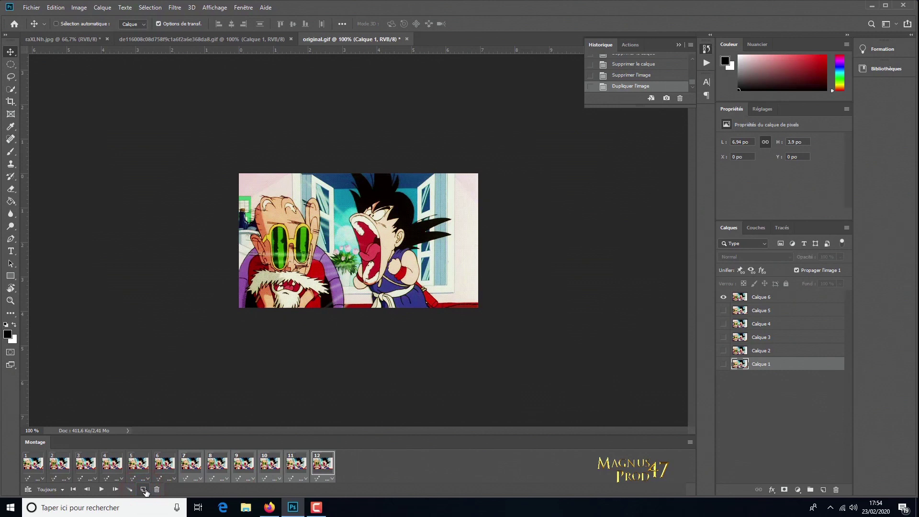
pyautogui.click(365, 461)
pyautogui.click(36, 465)
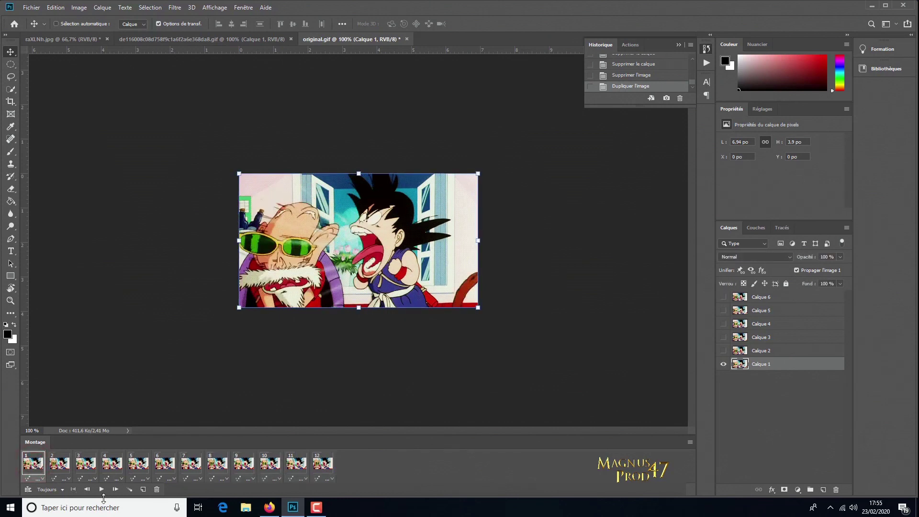
pyautogui.click(144, 489)
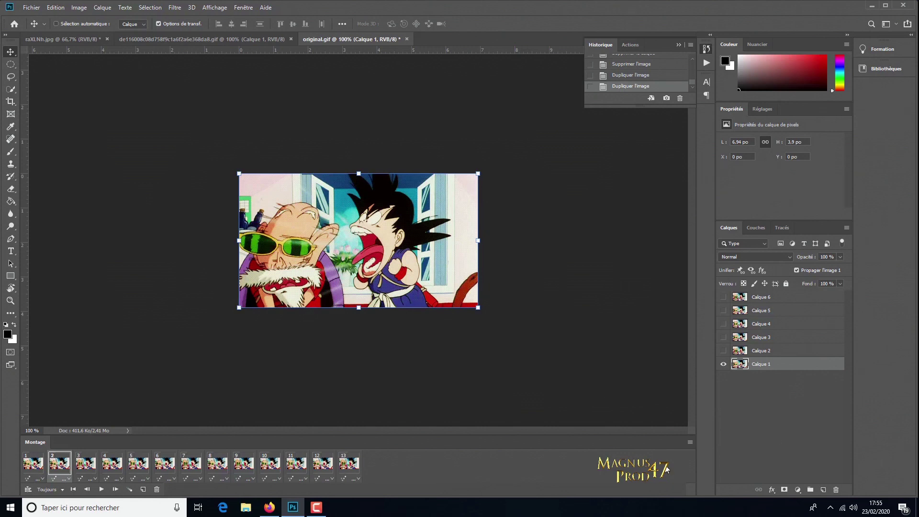
# Step: Select all the frames of original.gif's animation and copy them
pyautogui.click(690, 444)
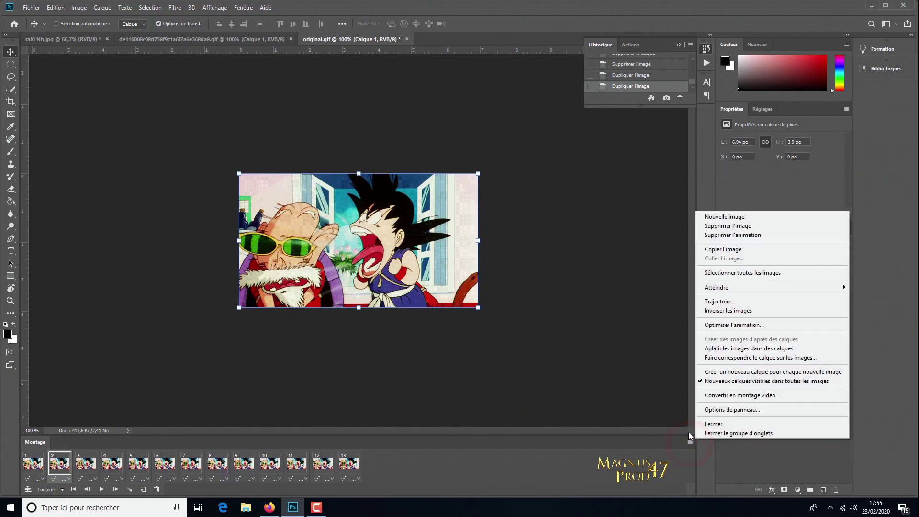
pyautogui.click(792, 273)
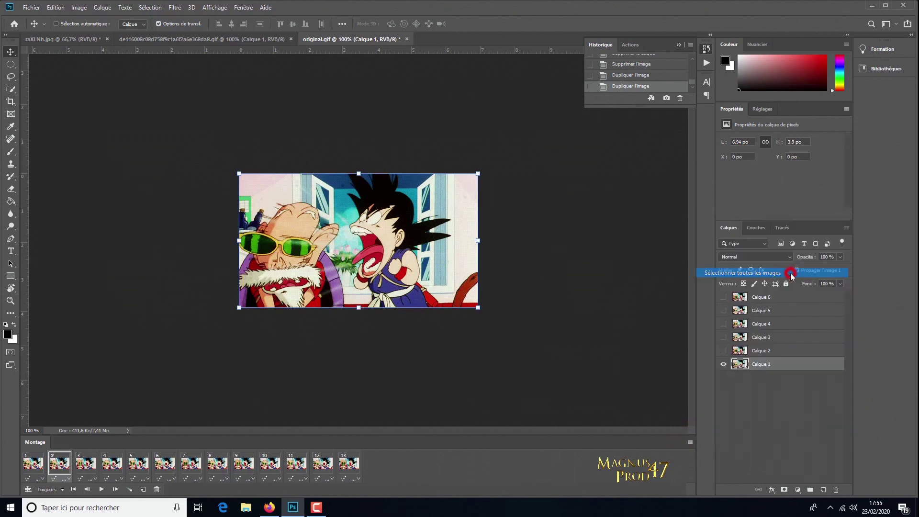
pyautogui.click(690, 443)
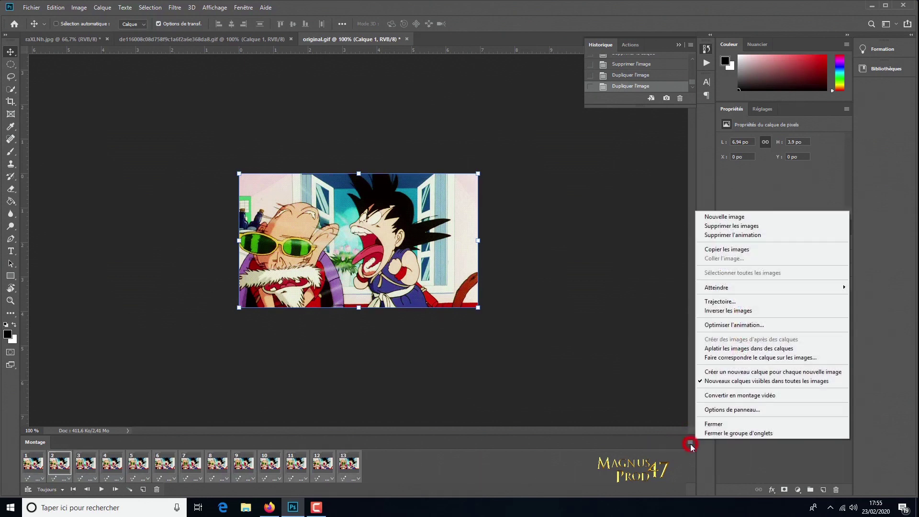
pyautogui.click(748, 248)
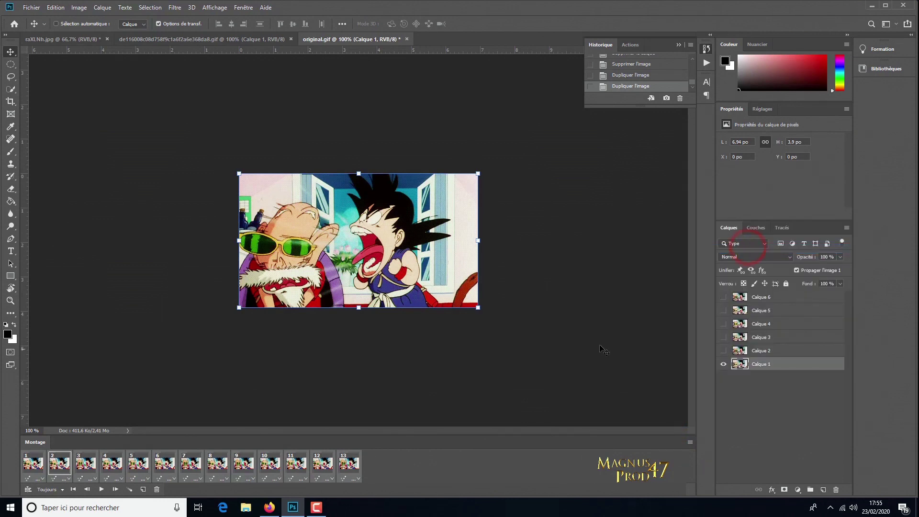
# Step: Paste the copied frames into raXLNh.jpg with Coller sur la sélection, linking the added layers
pyautogui.click(78, 39)
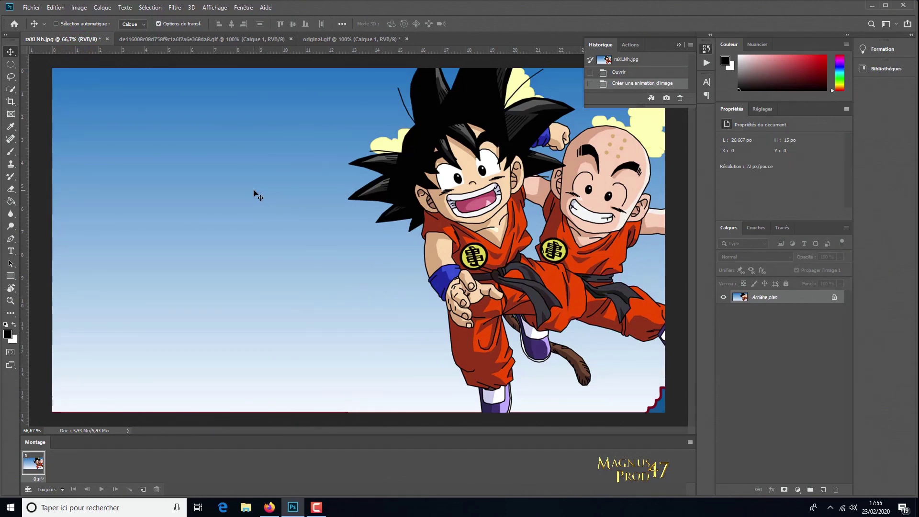
pyautogui.click(689, 443)
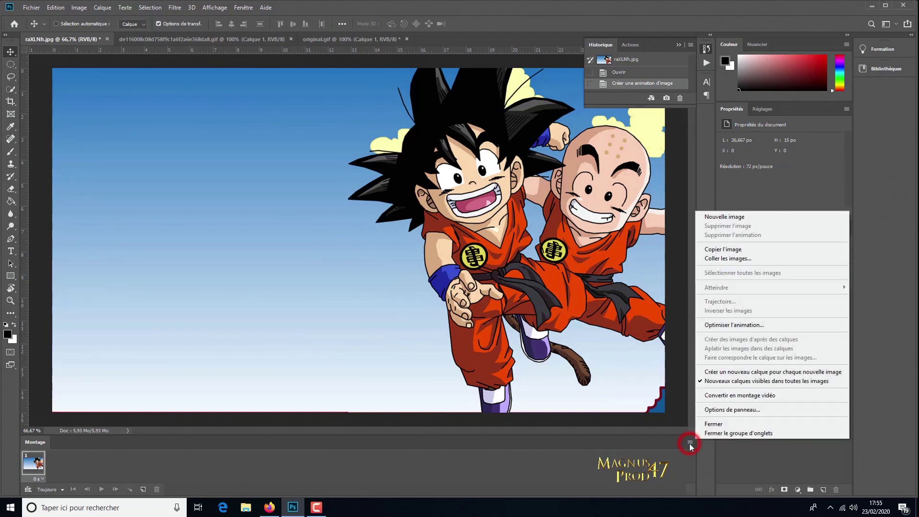
pyautogui.click(743, 258)
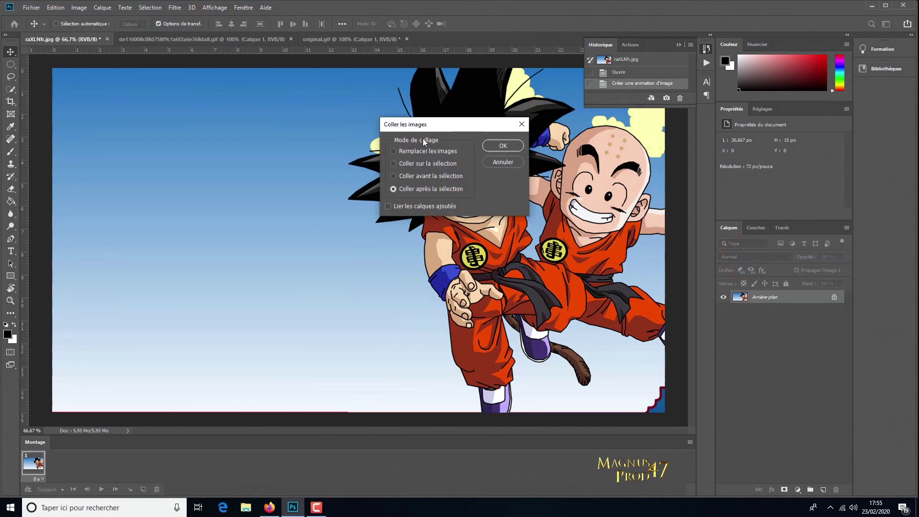
pyautogui.click(393, 163)
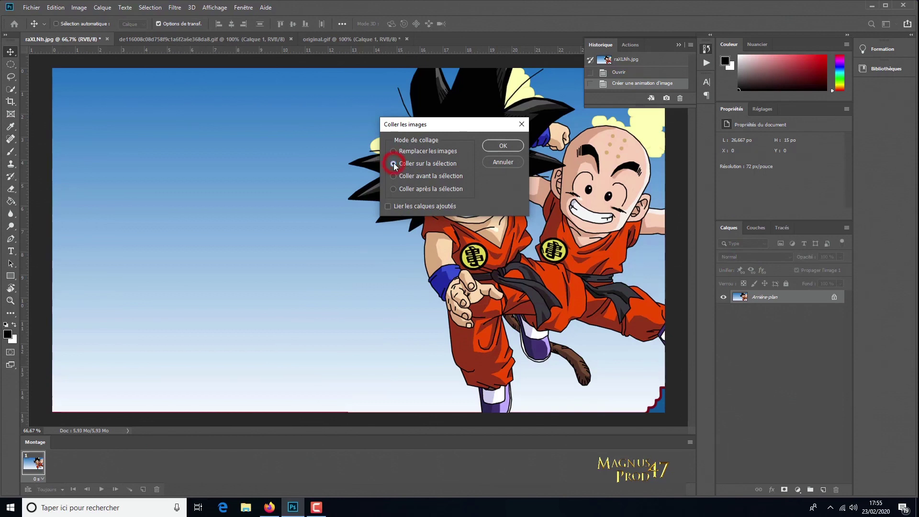
pyautogui.click(387, 207)
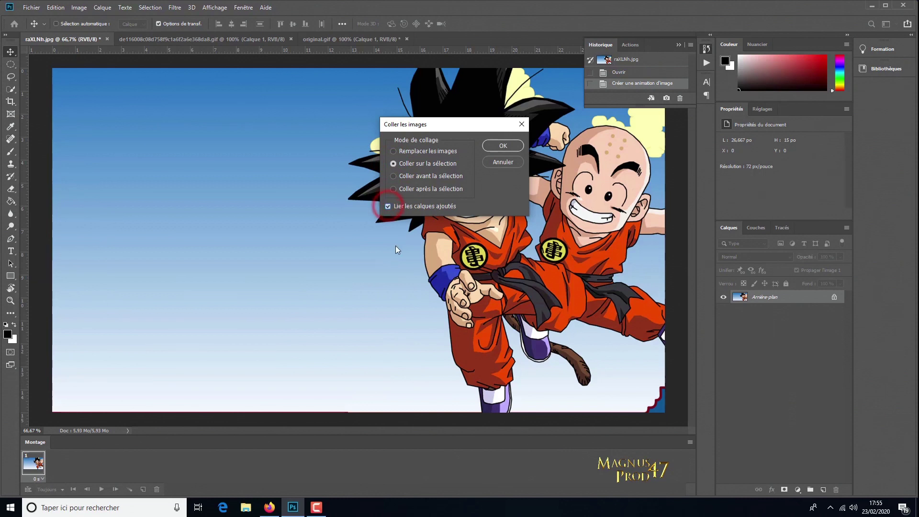
pyautogui.click(504, 145)
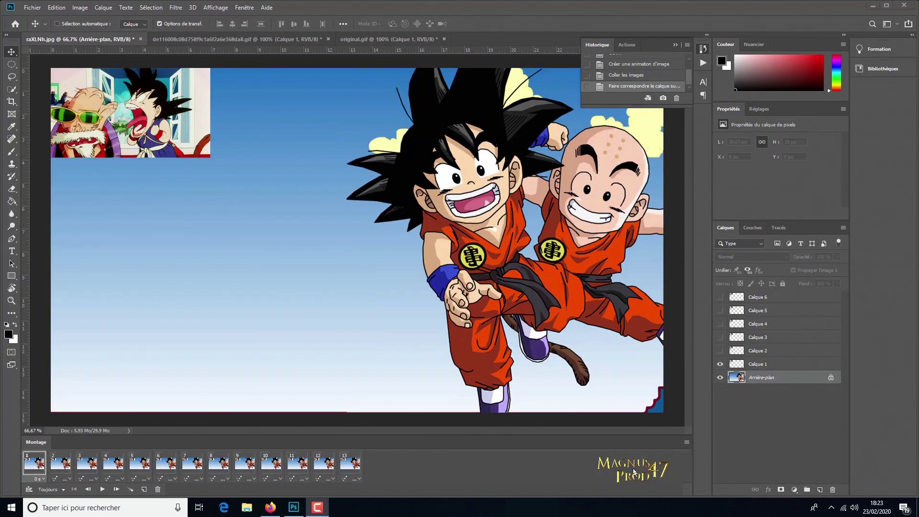
# Step: Scale the linked GIF layers down to about 86% with a free transform
pyautogui.click(755, 324)
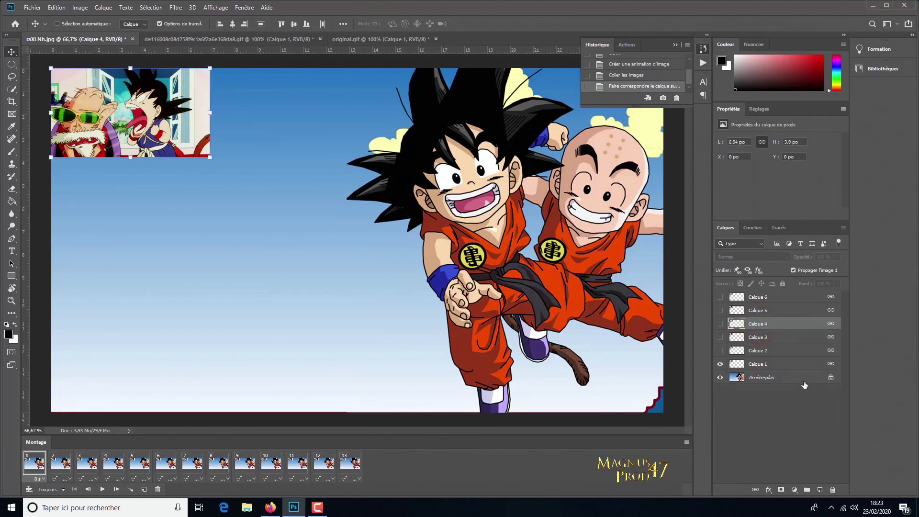
pyautogui.click(56, 8)
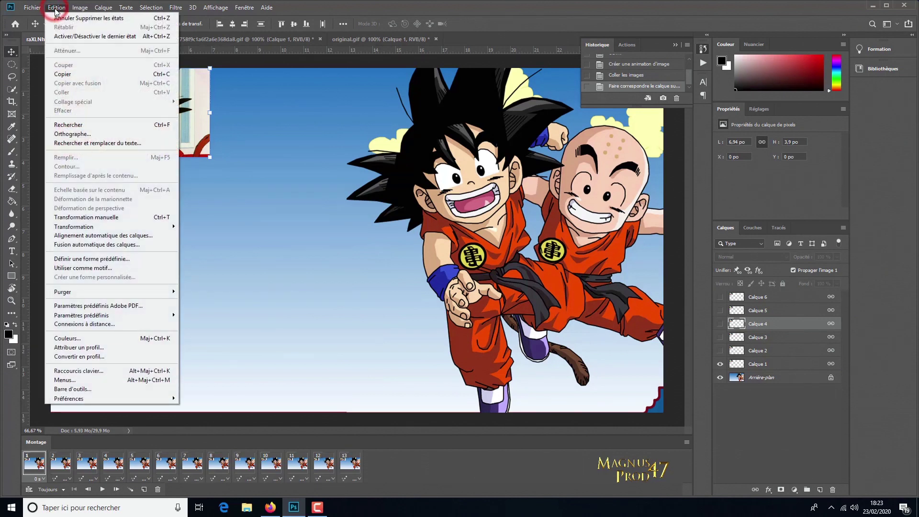
pyautogui.click(98, 216)
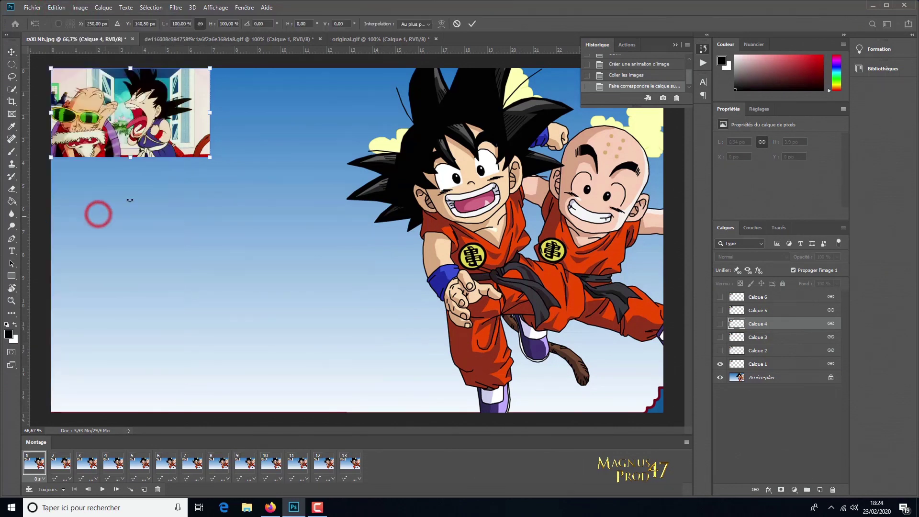
pyautogui.moveTo(49, 72); pyautogui.dragTo(71, 85)
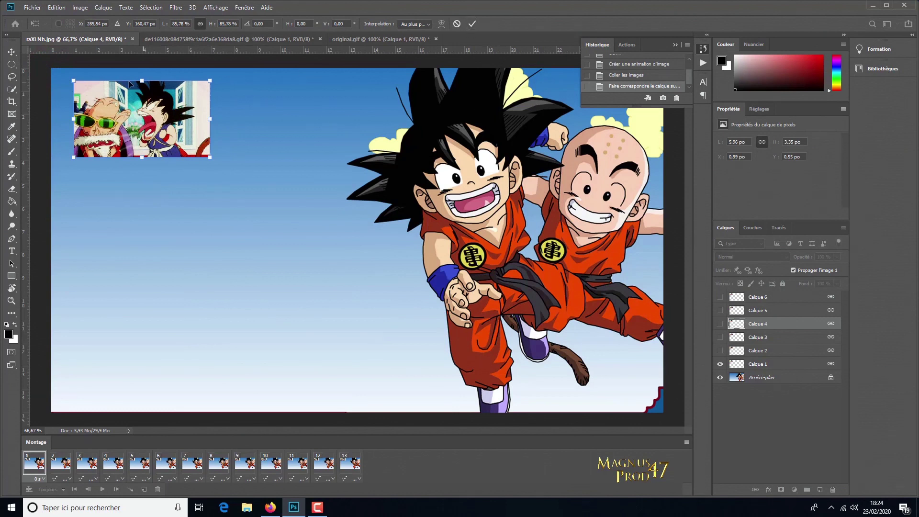
pyautogui.click(472, 23)
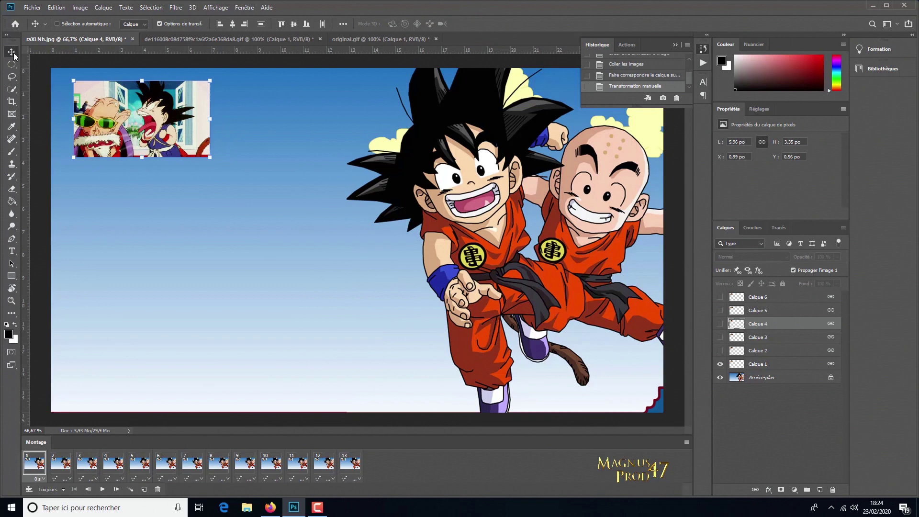
# Step: Move the linked GIF layers near the image's lower middle, beside Goku's leg, and preview the animation
pyautogui.moveTo(138, 111); pyautogui.dragTo(363, 377)
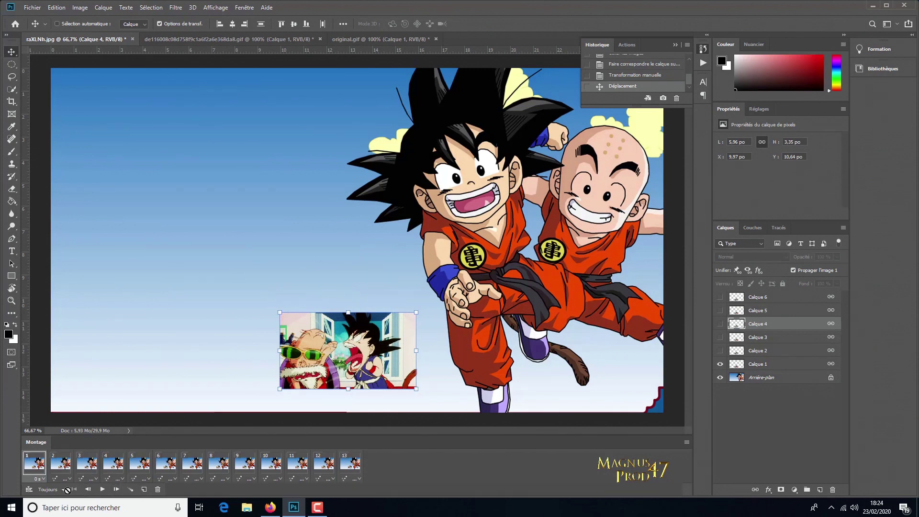
pyautogui.click(102, 489)
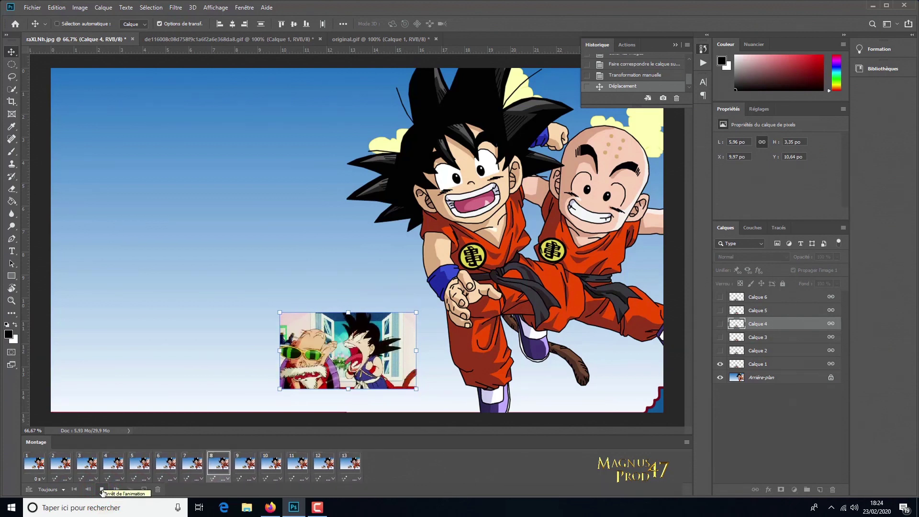
pyautogui.click(102, 489)
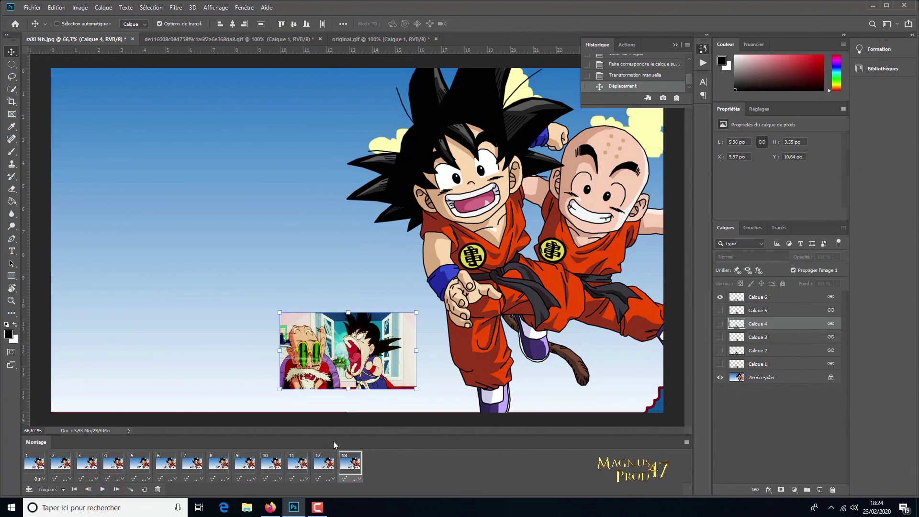
# Step: Select all the animation frames of the fist-bump GIF (de116008c08d758f9c1a6f2a6e368da8.gif) and copy them
pyautogui.click(352, 40)
pyautogui.click(245, 38)
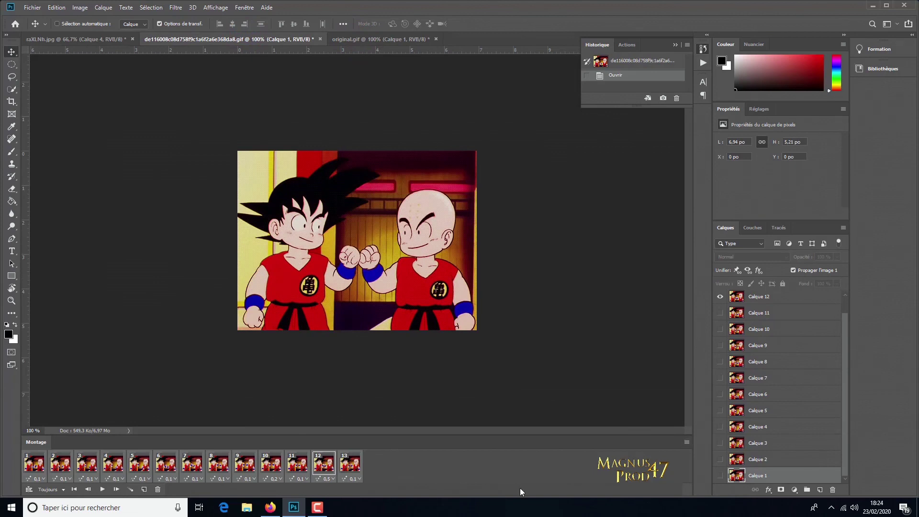
pyautogui.click(350, 463)
pyautogui.click(352, 478)
pyautogui.click(605, 449)
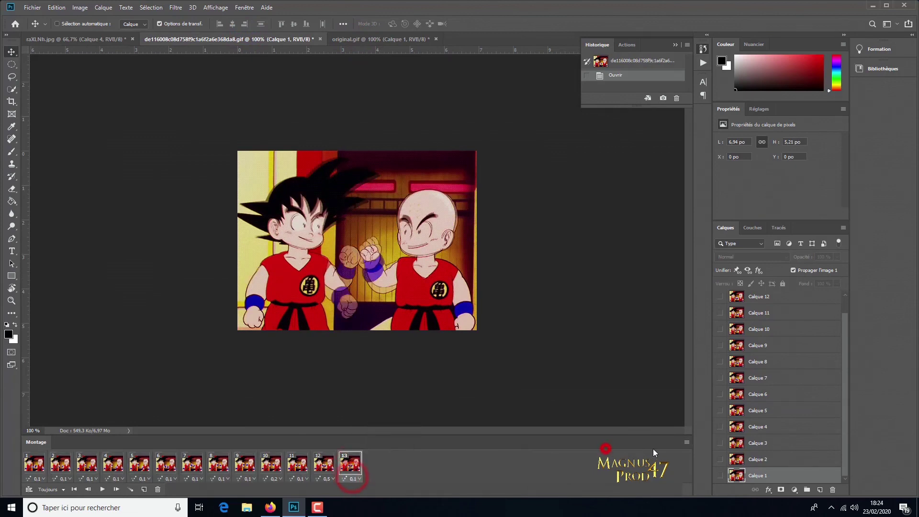
pyautogui.click(687, 442)
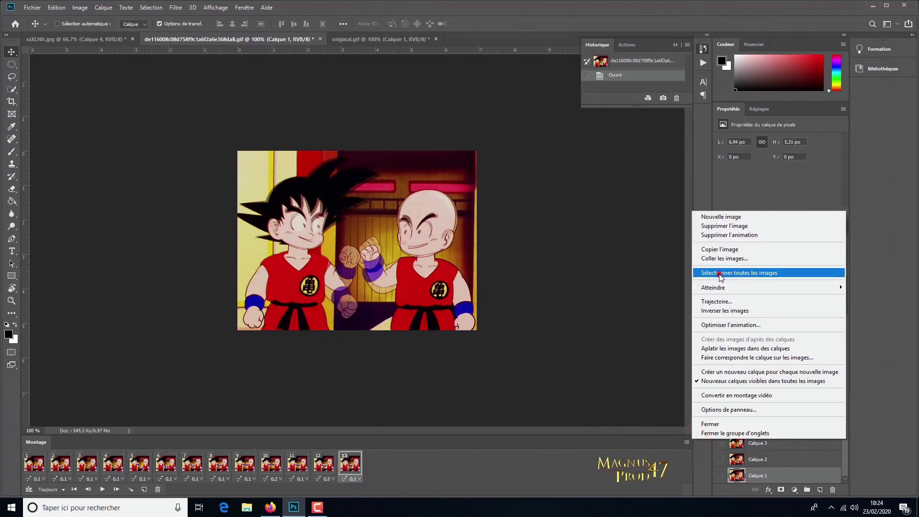
pyautogui.click(720, 272)
pyautogui.click(686, 441)
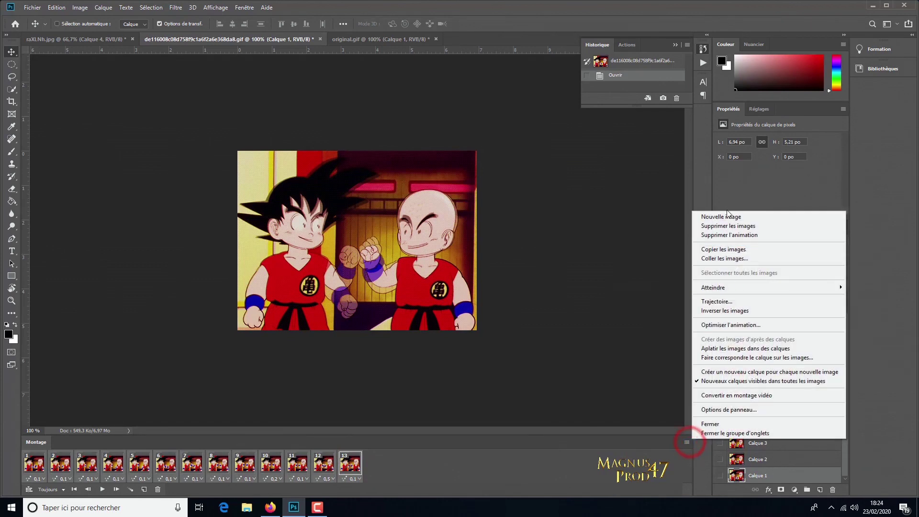
pyautogui.click(728, 249)
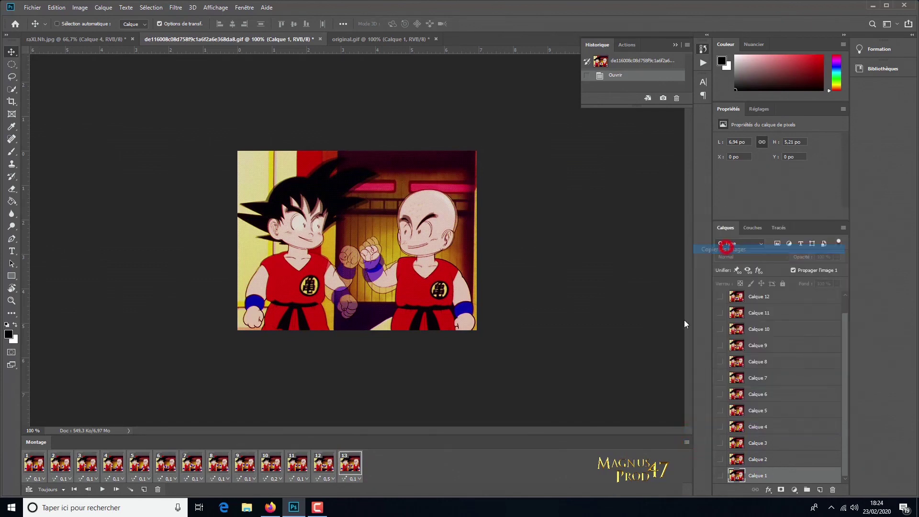
# Step: Paste the copied frames onto all the frames of raXLNh.jpg with Coller sur la sélection, linking the added layers
pyautogui.click(47, 39)
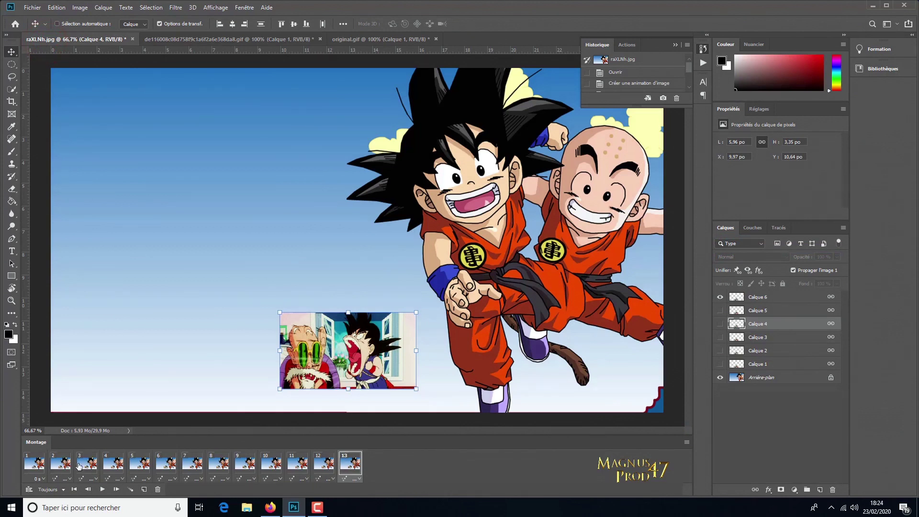
pyautogui.click(686, 443)
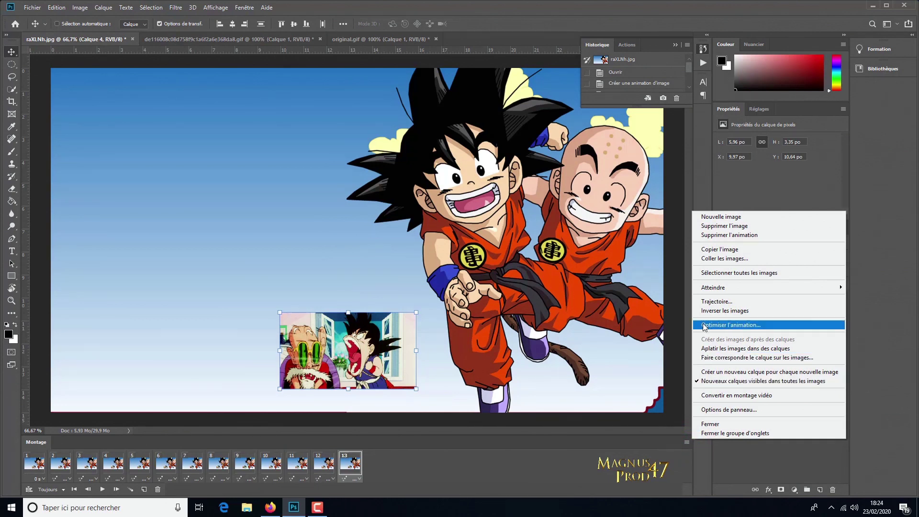
pyautogui.click(703, 272)
pyautogui.click(686, 442)
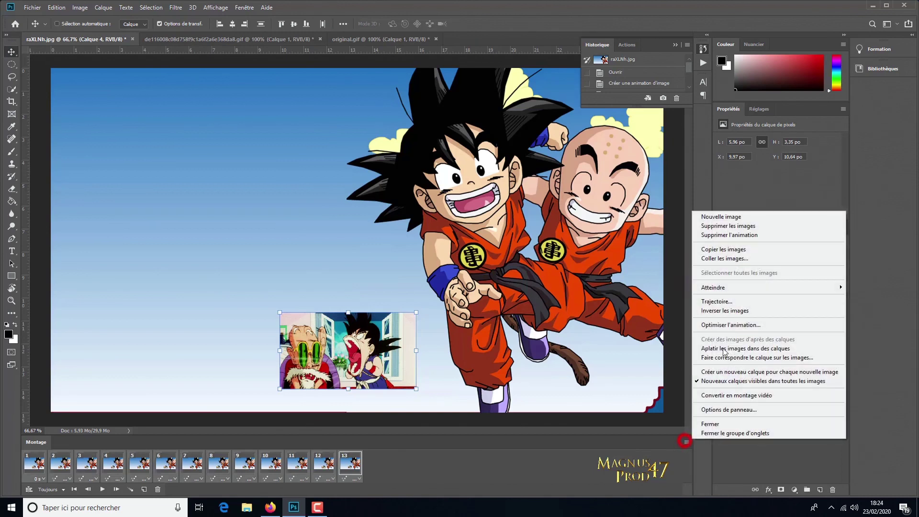
pyautogui.click(717, 259)
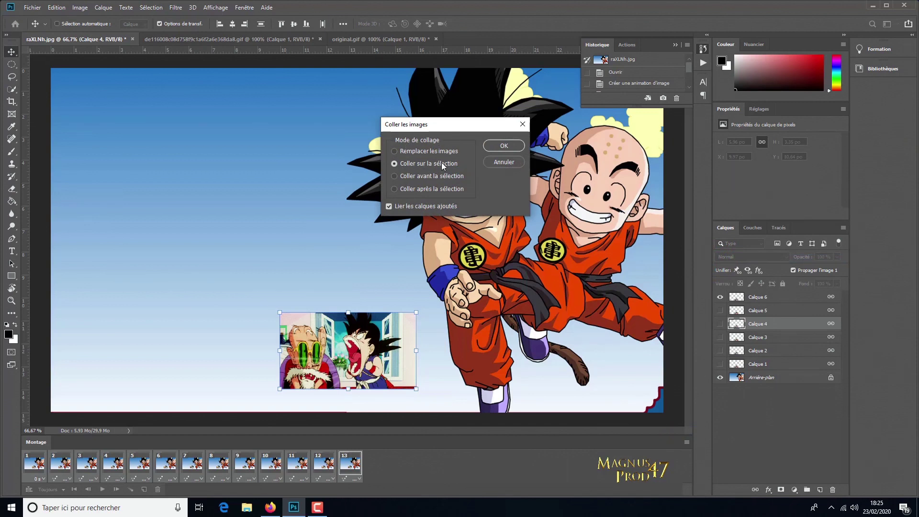
pyautogui.click(504, 145)
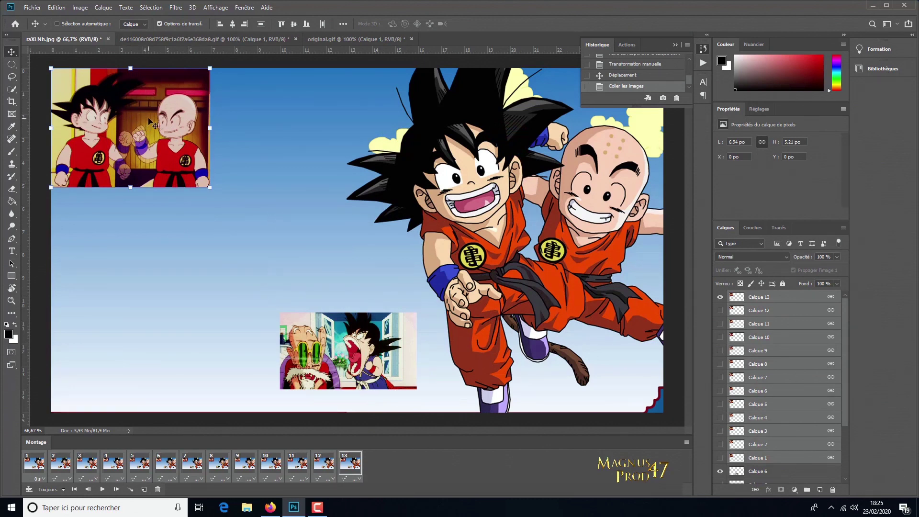
# Step: Scale the pasted fist-bump GIF layers down to about 78% with a free transform
pyautogui.click(63, 7)
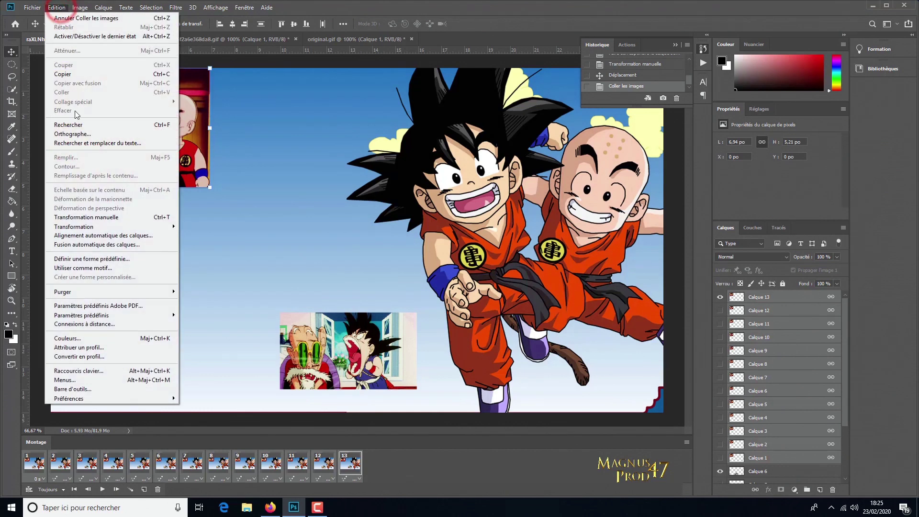
pyautogui.click(109, 217)
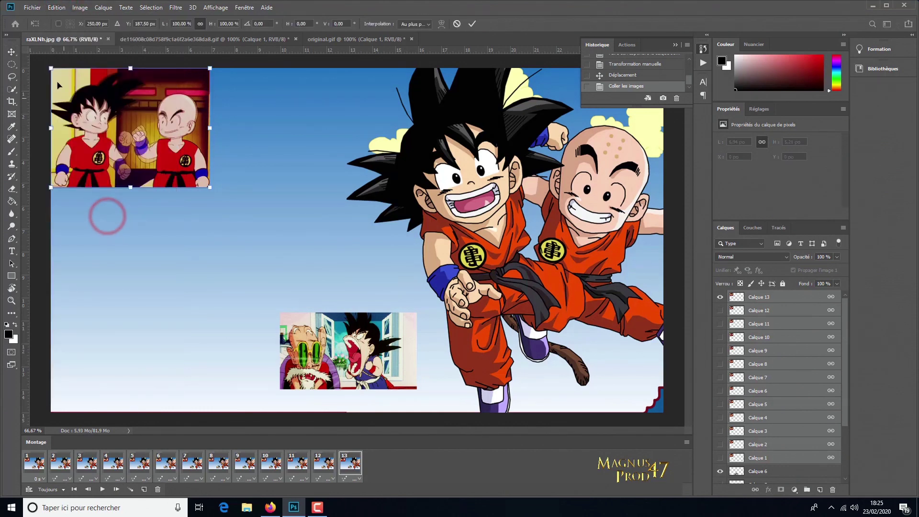
pyautogui.moveTo(51, 68); pyautogui.dragTo(86, 94)
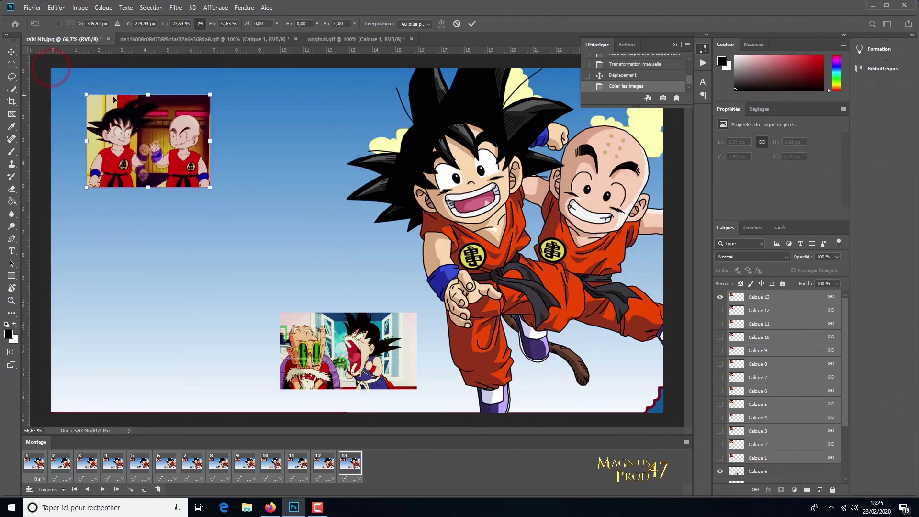
pyautogui.click(472, 23)
# Step: Move the fist-bump GIF layers up and left of the first GIF, with their corners nearly touching, and preview the animation
pyautogui.moveTo(172, 138)
pyautogui.mouseDown()
pyautogui.moveTo(252, 249)
pyautogui.moveTo(242, 261)
pyautogui.mouseUp()
pyautogui.click(305, 221)
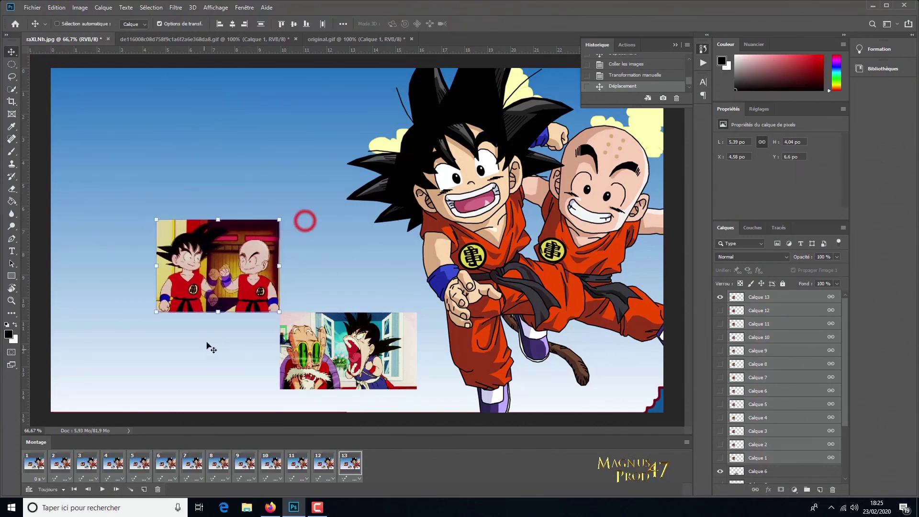
pyautogui.click(74, 489)
pyautogui.click(102, 489)
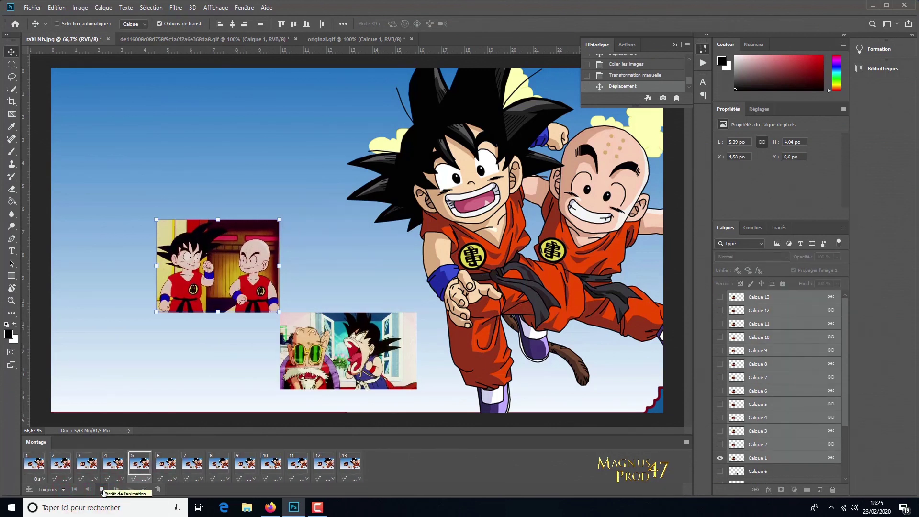
pyautogui.click(102, 489)
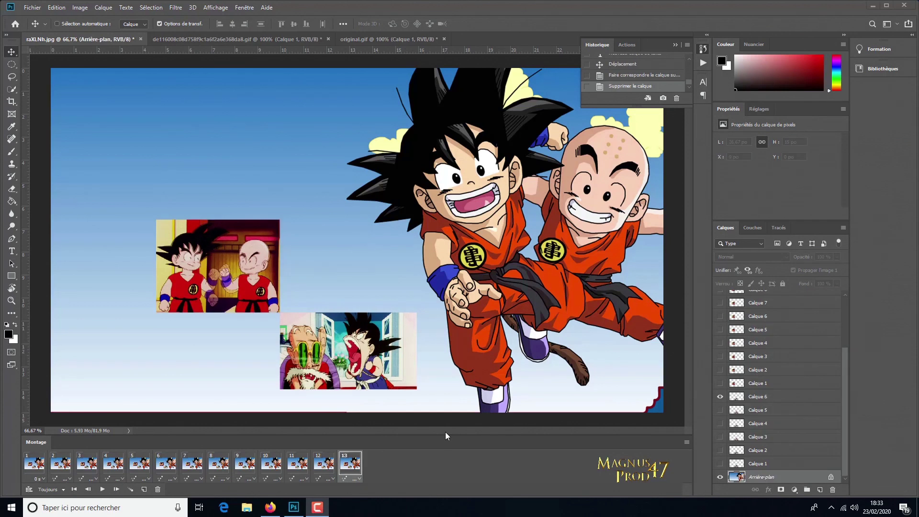
# Step: Add the text "Dragon ball" in the sky above the fist-bump GIF on frame 1
pyautogui.click(34, 463)
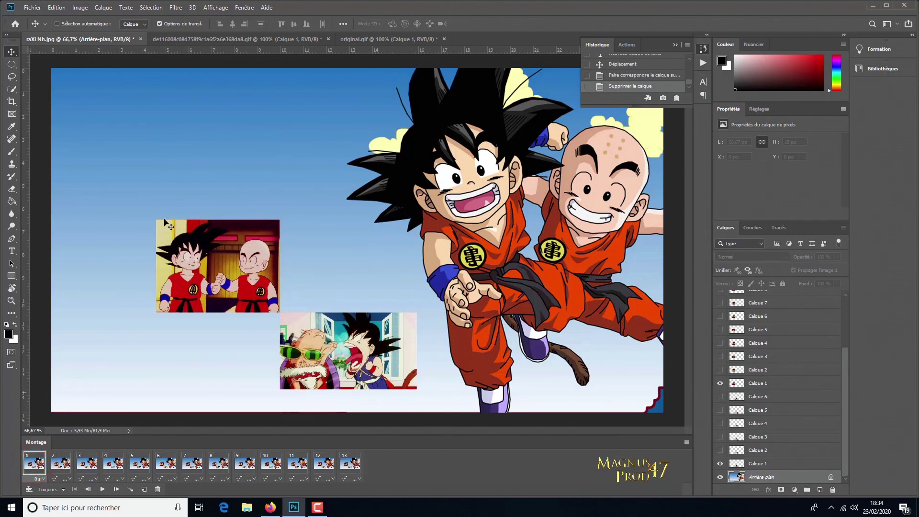
pyautogui.click(12, 250)
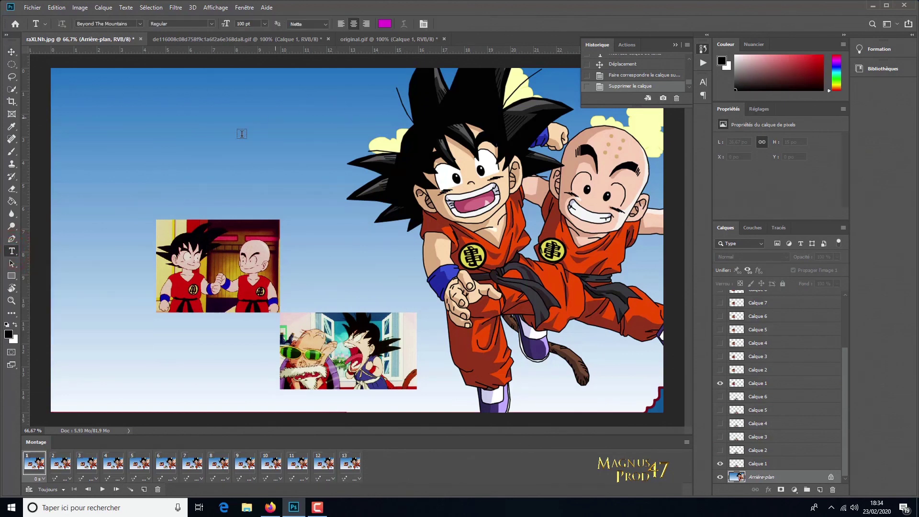
pyautogui.click(213, 144)
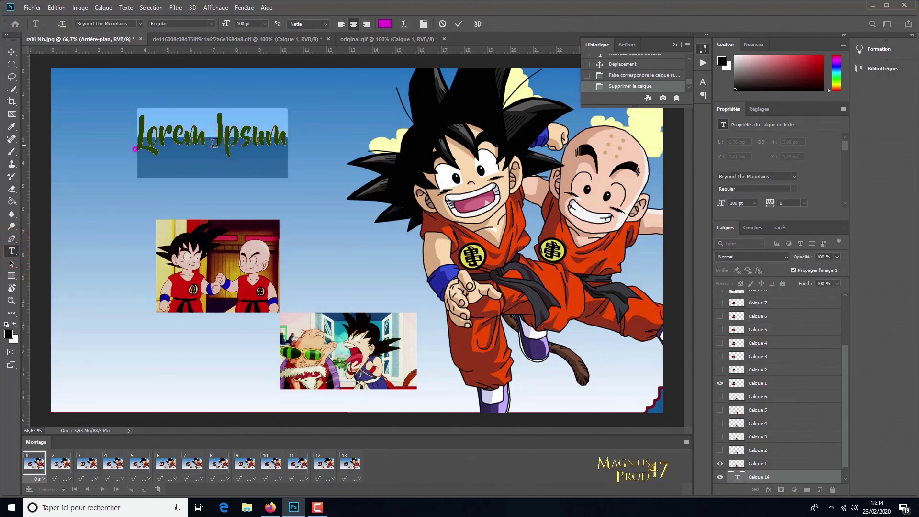
pyautogui.write('Dragon ball')
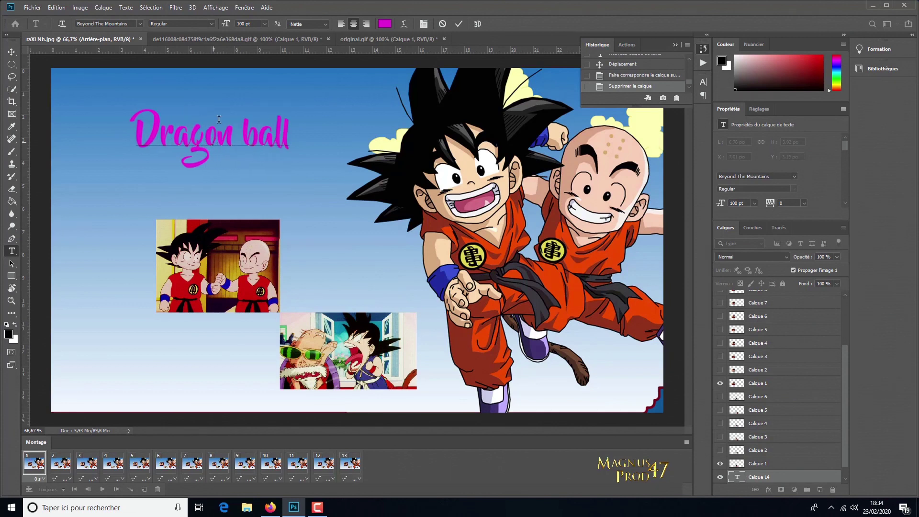
# Step: Warp the Dragon ball text with the Arc style and commit it
pyautogui.click(404, 23)
pyautogui.click(486, 130)
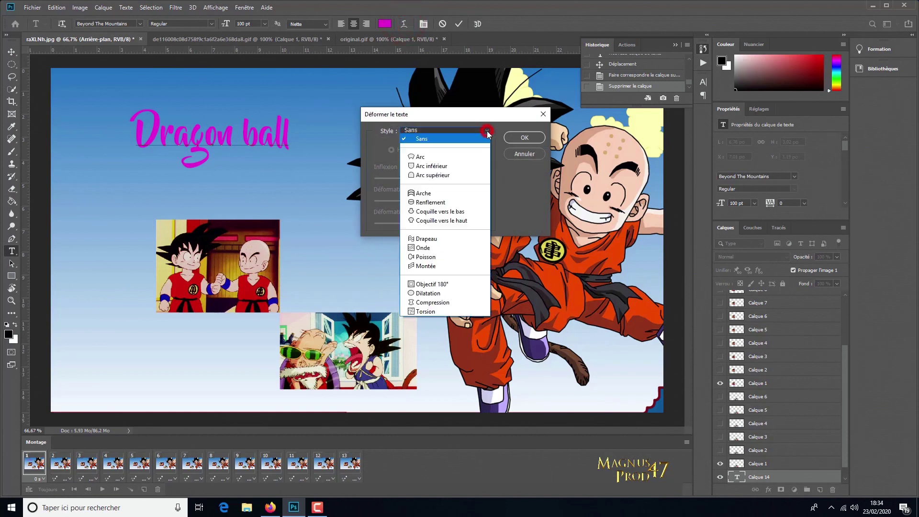
pyautogui.click(472, 154)
pyautogui.click(525, 138)
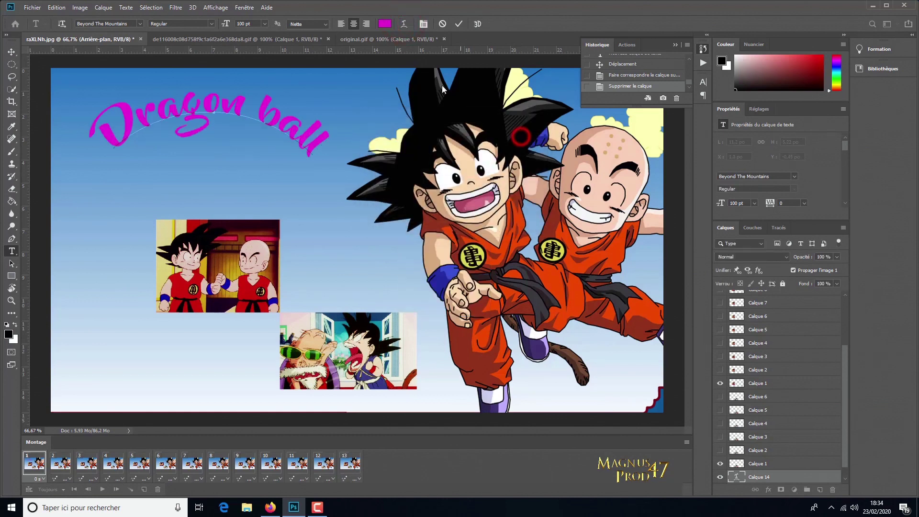
pyautogui.click(458, 24)
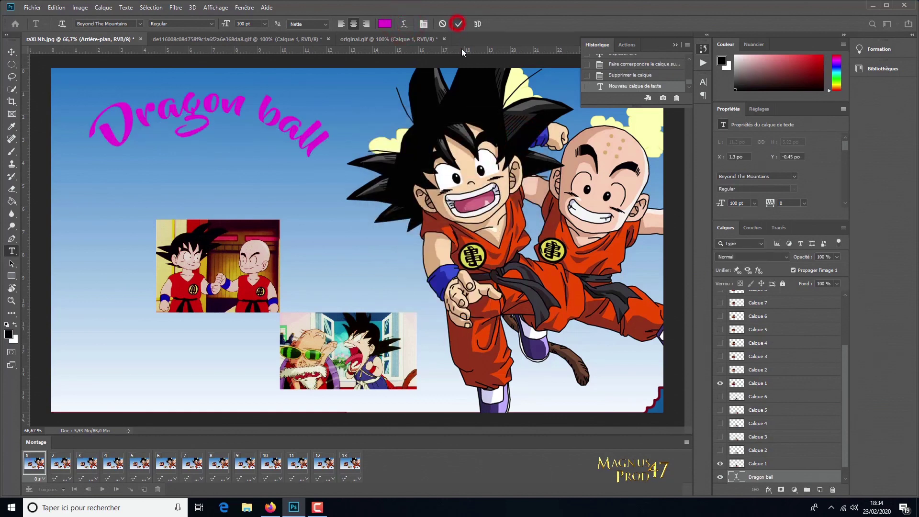
# Step: Move the arched Dragon ball text down to just above the fist-bump GIF and preview the animation
pyautogui.click(11, 52)
pyautogui.moveTo(211, 110); pyautogui.dragTo(220, 170)
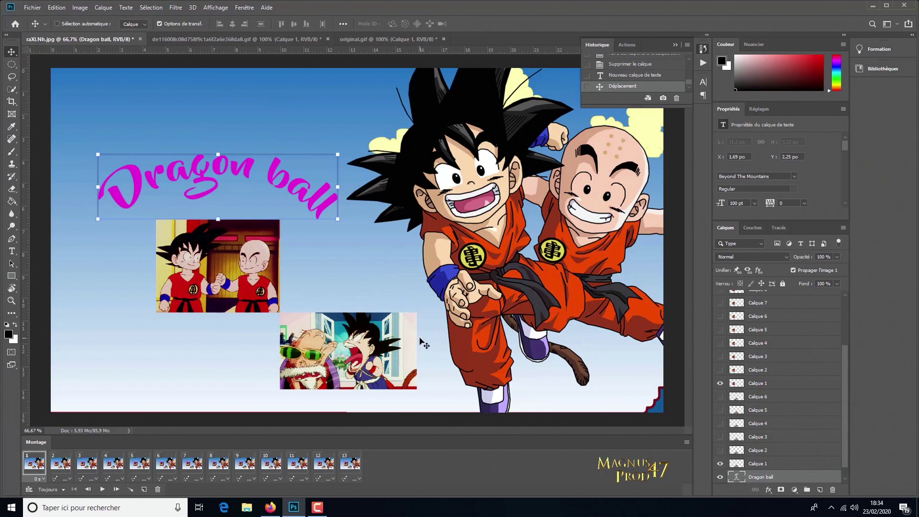
pyautogui.click(102, 489)
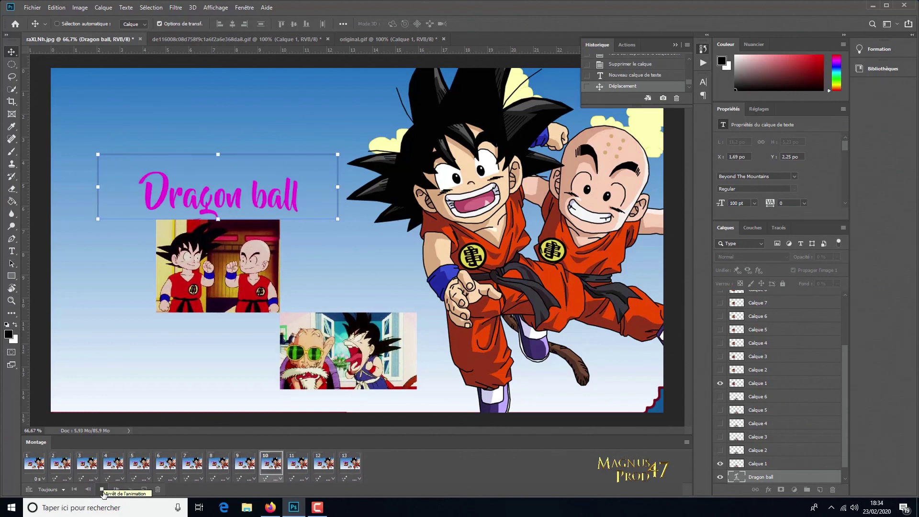
pyautogui.click(102, 489)
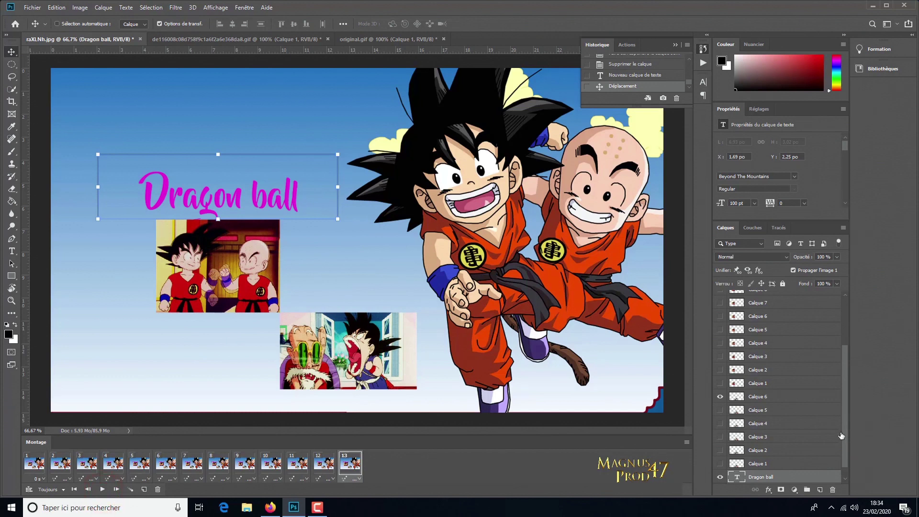
# Step: Match the Dragon ball layer's position, visibility and style from frame 1 across all frames, and preview the animation
pyautogui.moveTo(846, 452); pyautogui.dragTo(846, 461)
pyautogui.click(755, 477)
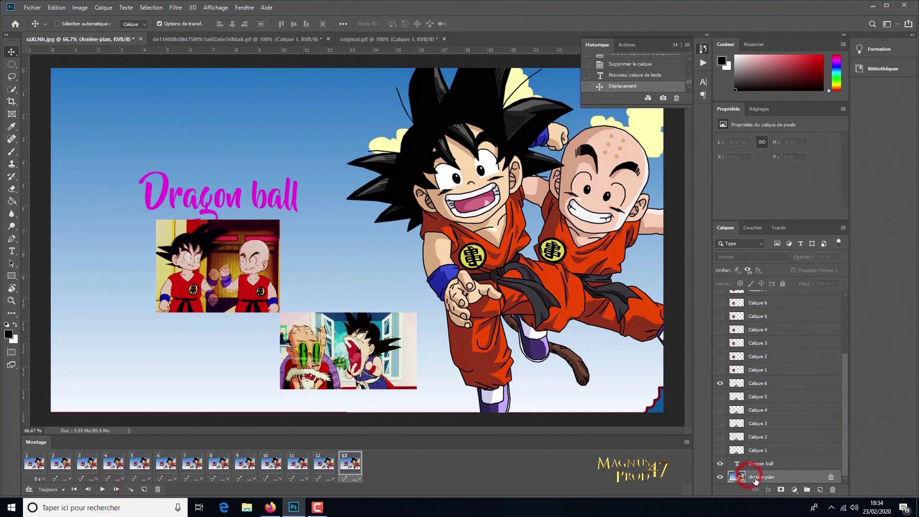
pyautogui.click(736, 463)
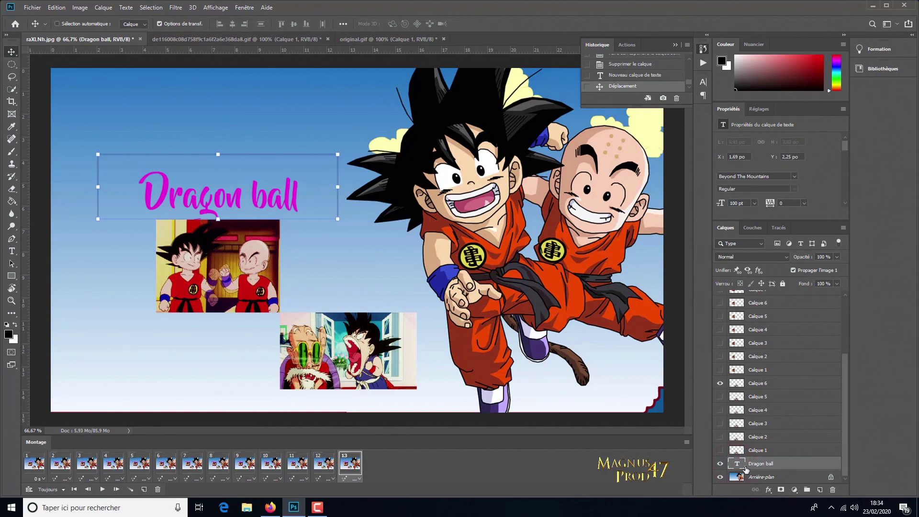
pyautogui.click(32, 465)
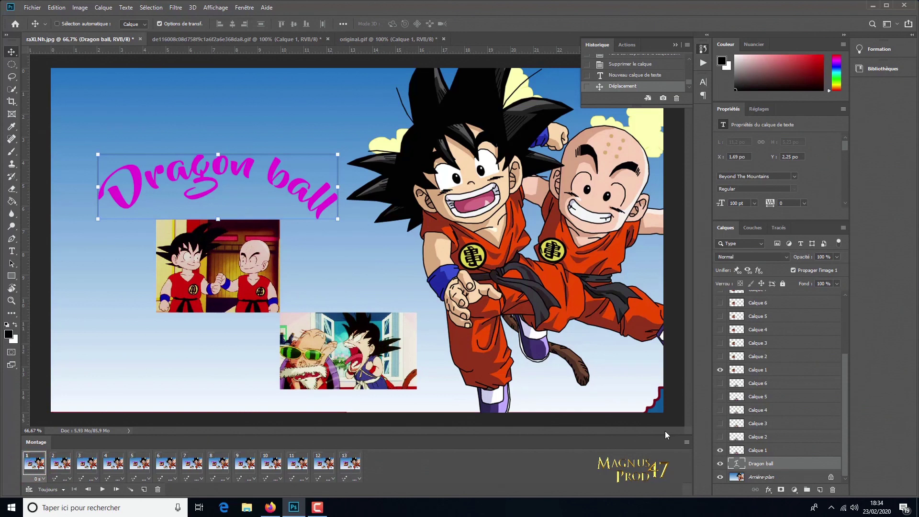
pyautogui.click(688, 442)
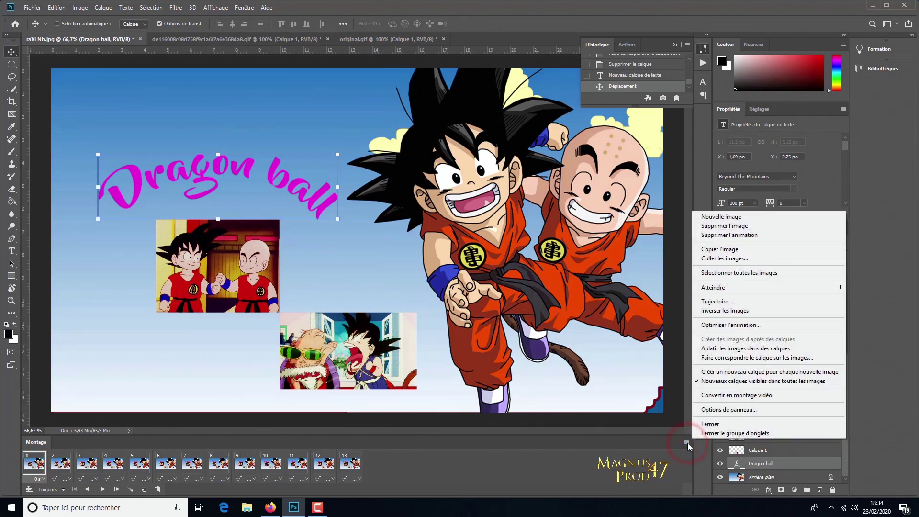
pyautogui.click(697, 357)
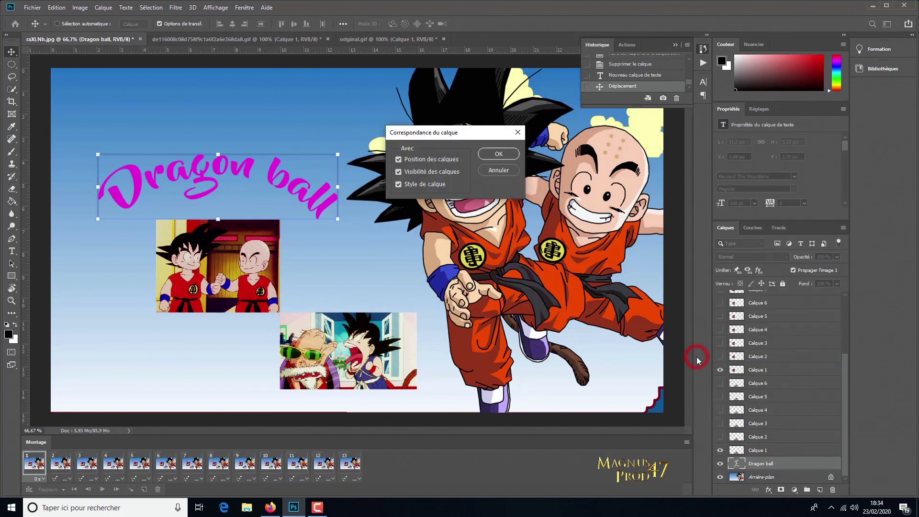
pyautogui.click(502, 153)
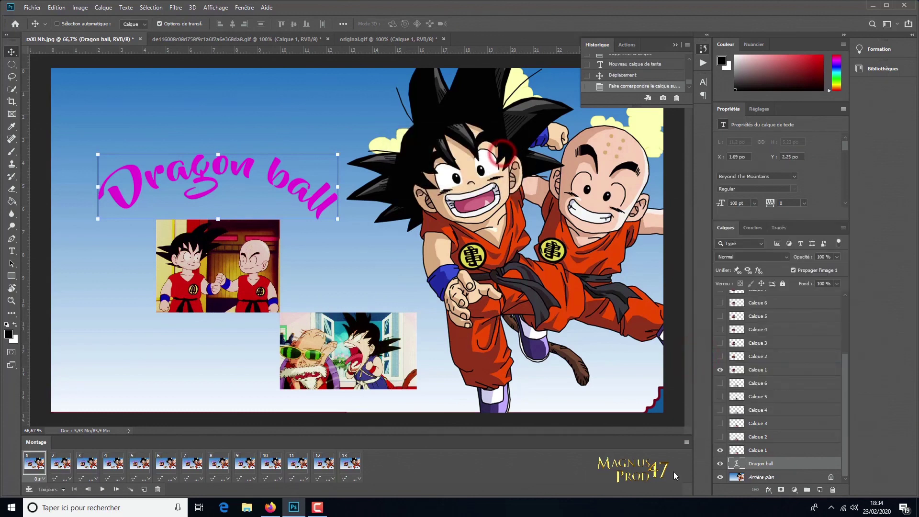
pyautogui.click(103, 489)
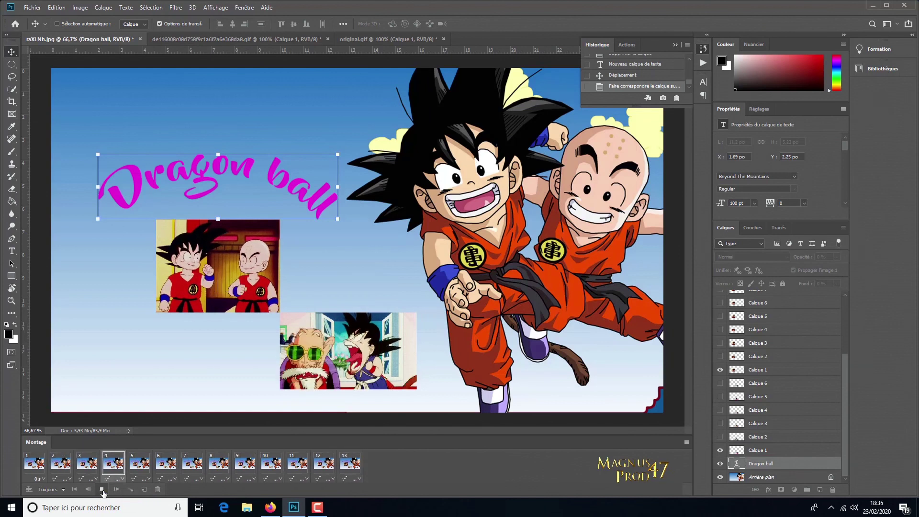
pyautogui.click(102, 490)
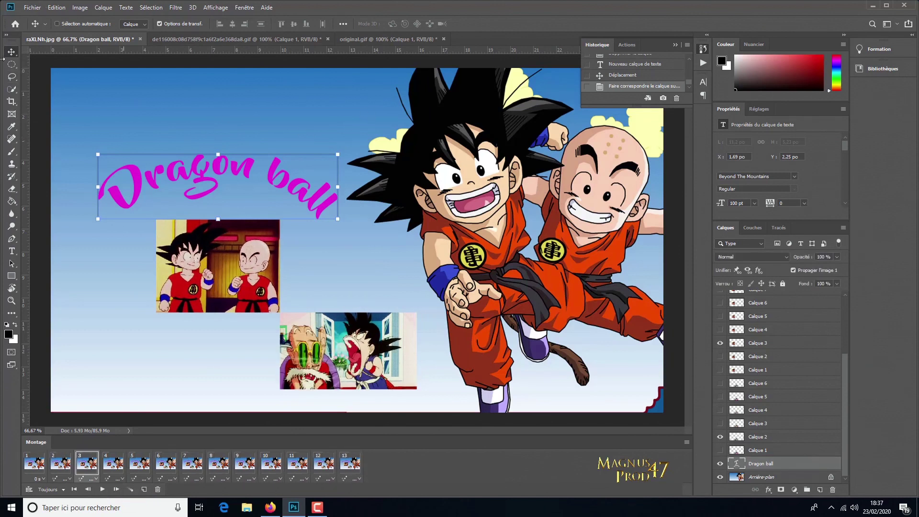
# Step: Open the legacy Save for Web export for the animation and check its optimised GIF preview
pyautogui.click(29, 8)
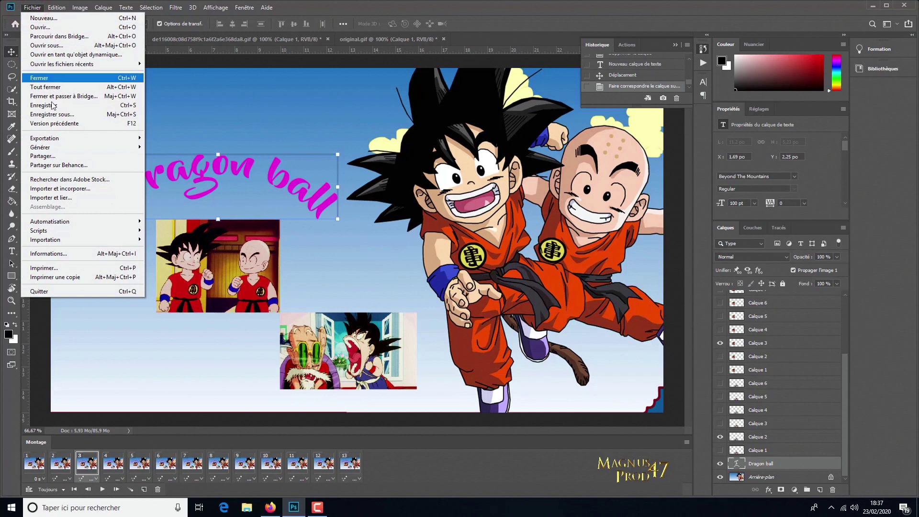
pyautogui.moveTo(61, 138)
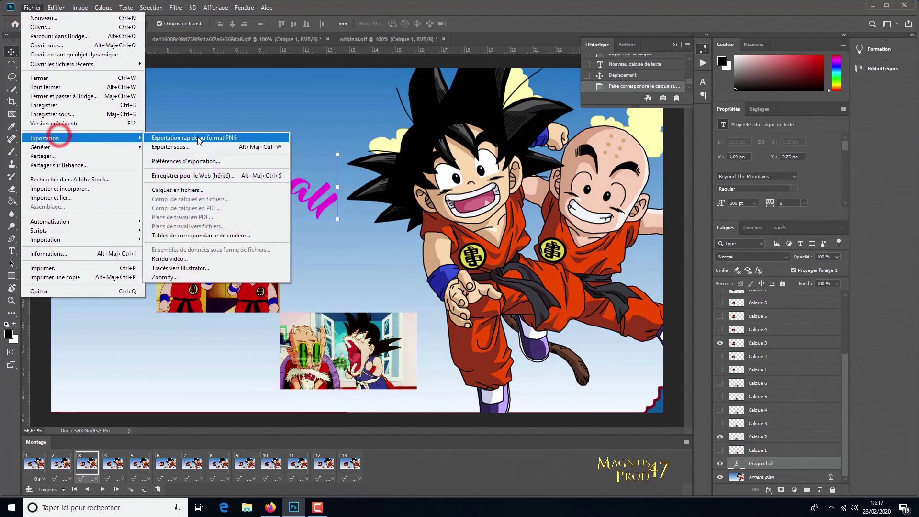
pyautogui.click(196, 176)
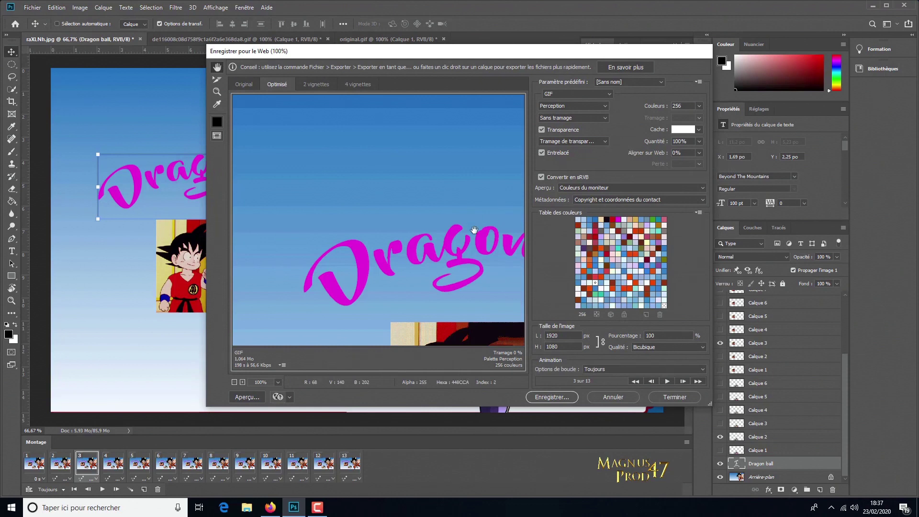
pyautogui.scroll(-5, 400, 274)
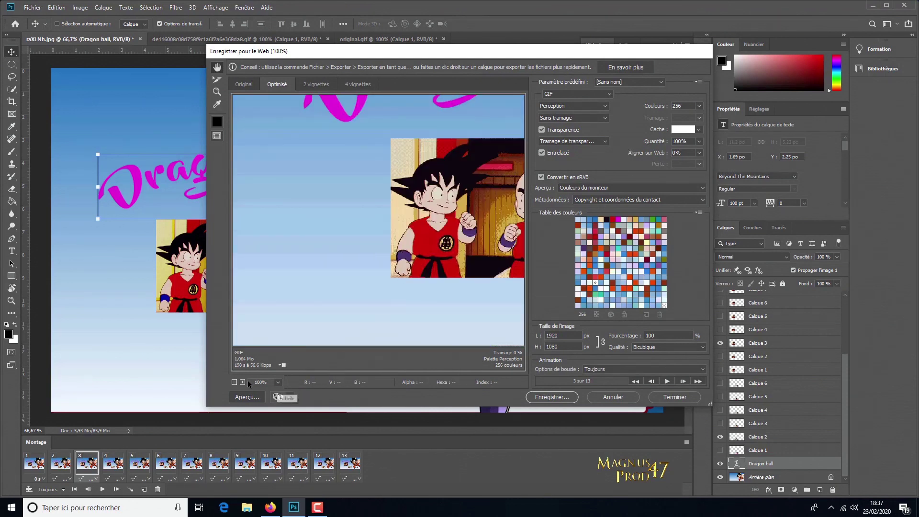
# Step: Preview the optimised GIF in a maximised web browser, look over the whole animated image, and close the preview
pyautogui.click(247, 397)
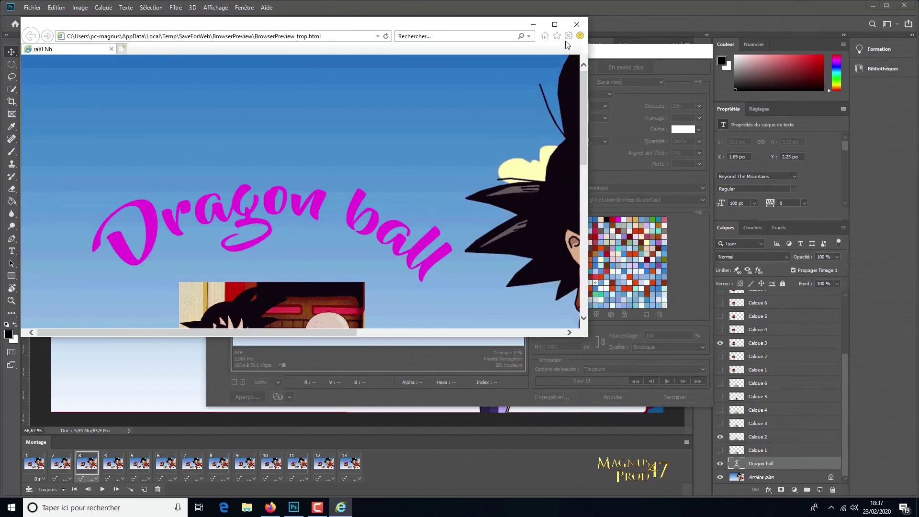
pyautogui.click(554, 25)
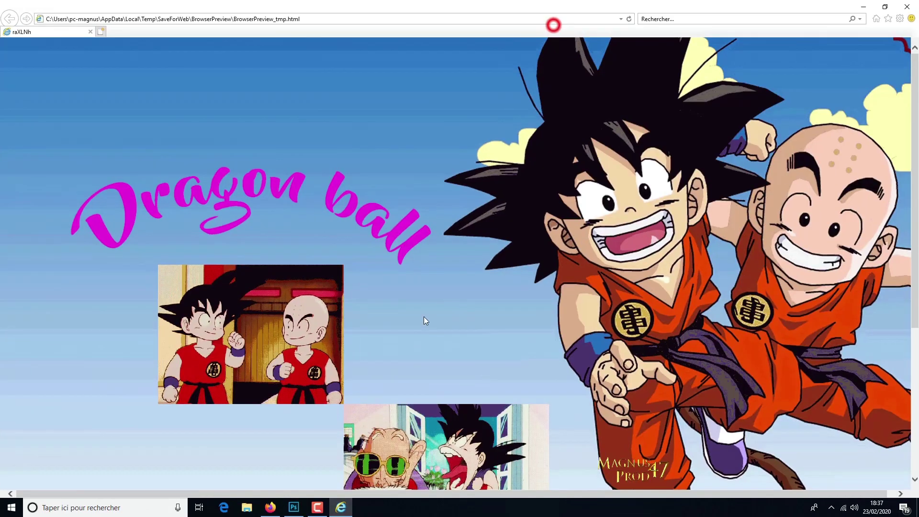
pyautogui.scroll(-4, 430, 332)
pyautogui.scroll(1, 429, 332)
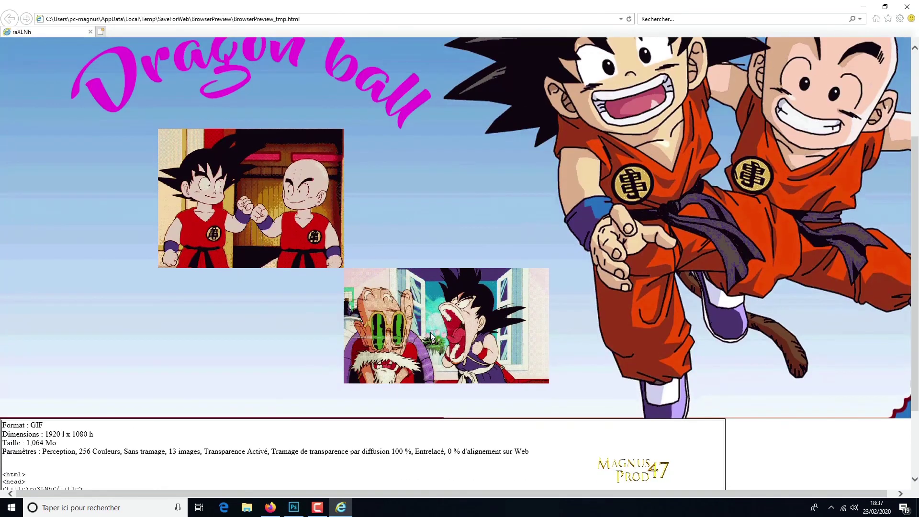
pyautogui.scroll(3, 429, 332)
pyautogui.click(904, 7)
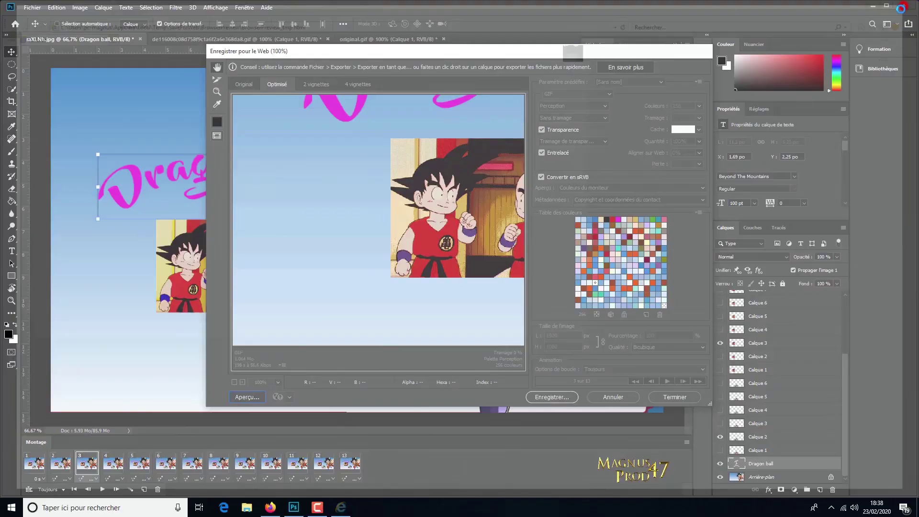